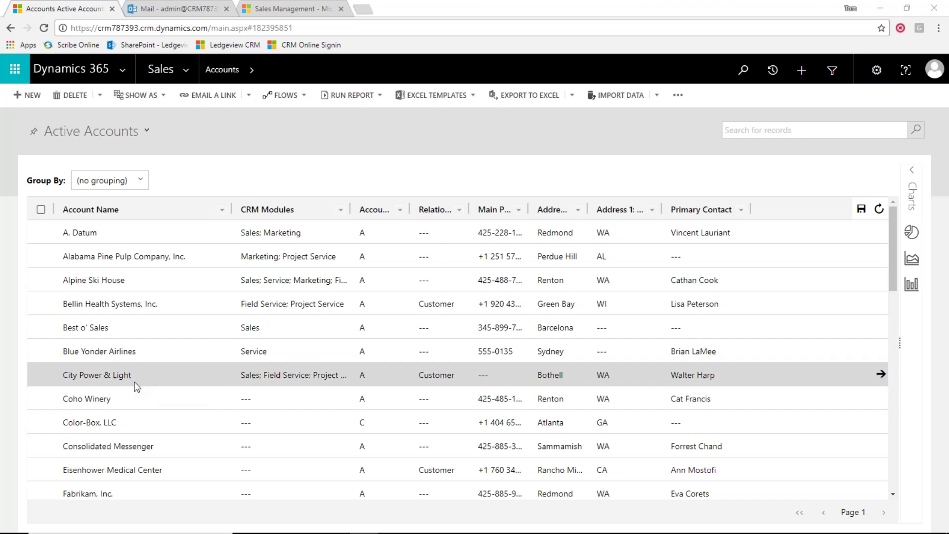
Open the City Power & Light account and examine the fields in its account information section
click(120, 376)
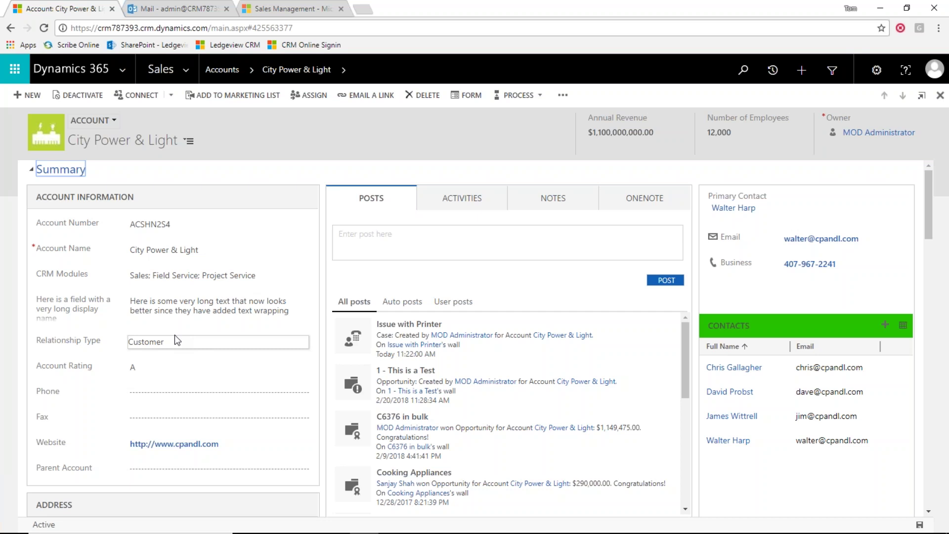
click(201, 229)
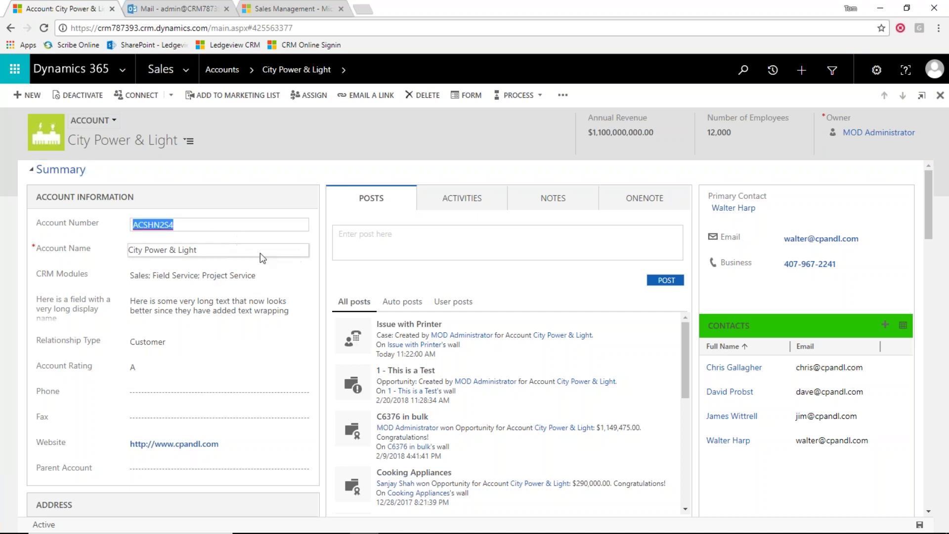
click(280, 259)
click(276, 267)
key(Tab)
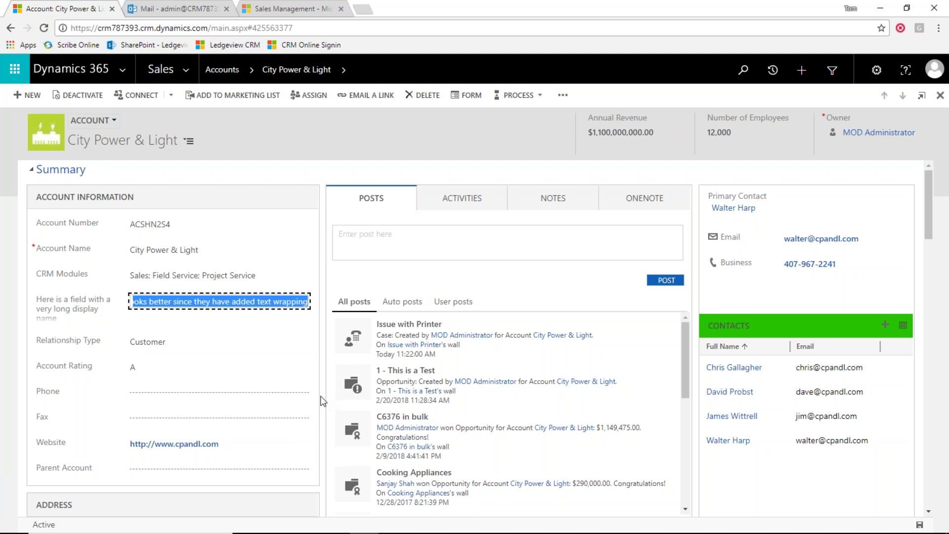
scroll(323, 390, down, 2)
scroll(323, 390, up, 1)
scroll(323, 388, up, 1)
scroll(326, 411, down, 2)
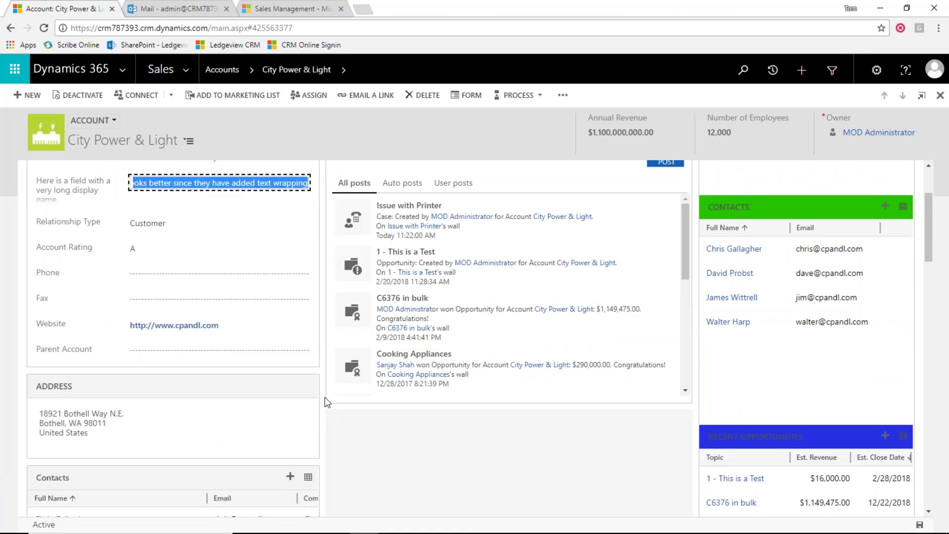
scroll(323, 407, up, 2)
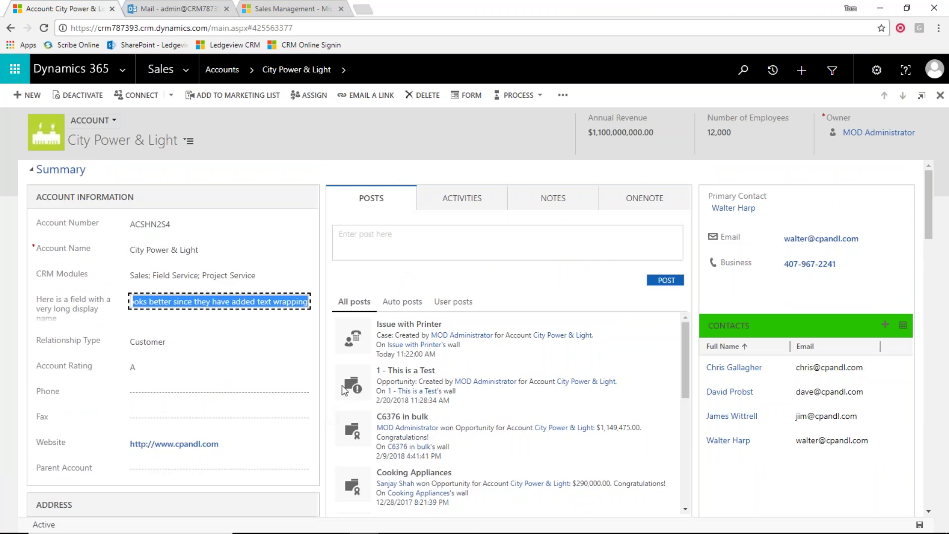
Review the account's notes and activities, along with its related contacts, opportunities, cases and entitlements
click(546, 204)
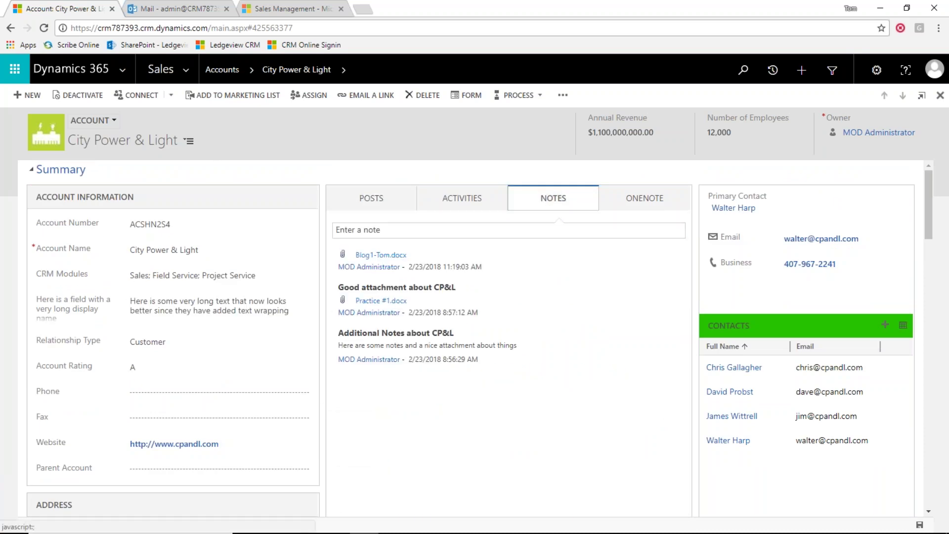
click(470, 205)
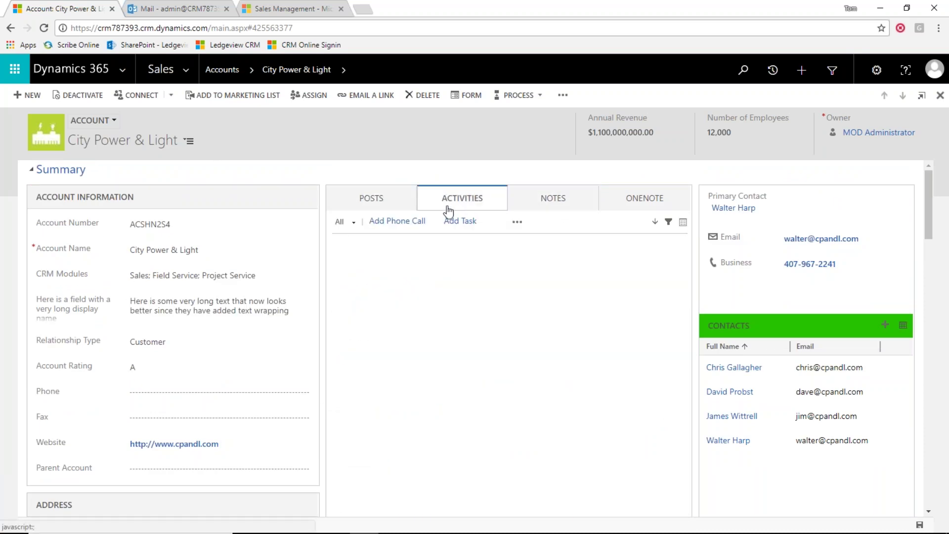
scroll(690, 358, down, 6)
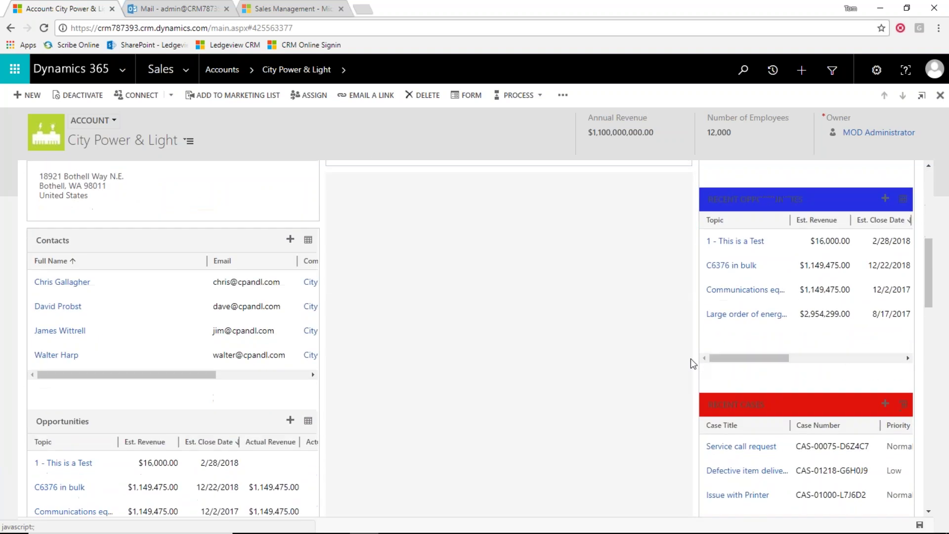
scroll(690, 358, down, 6)
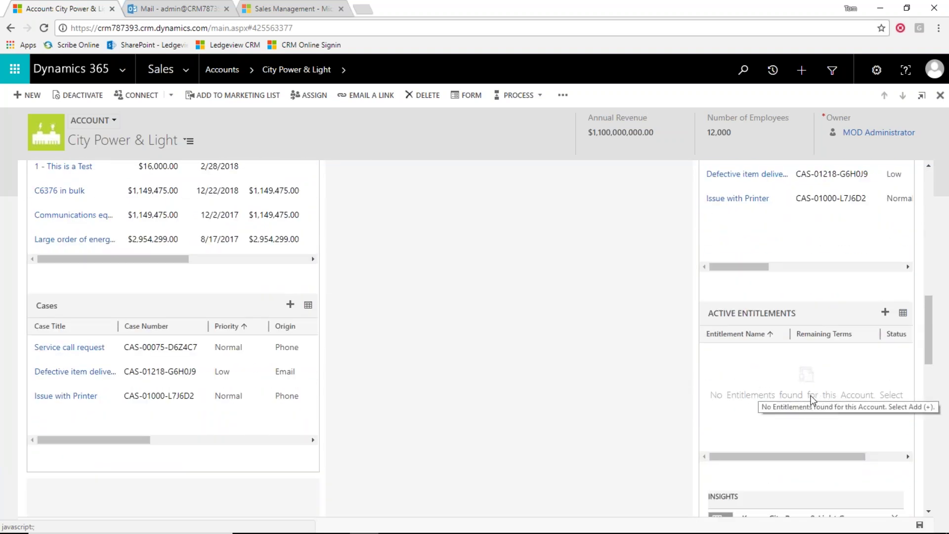
scroll(656, 379, up, 4)
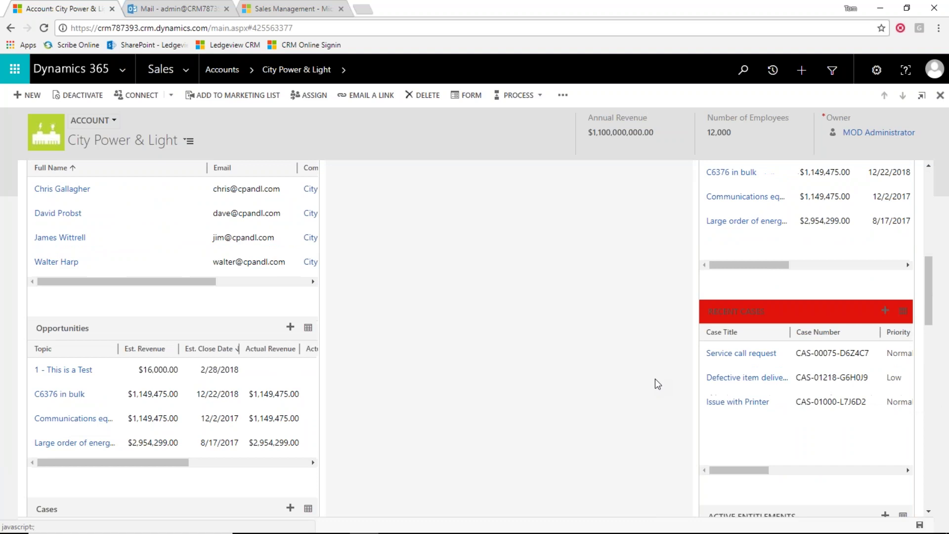
scroll(654, 378, up, 8)
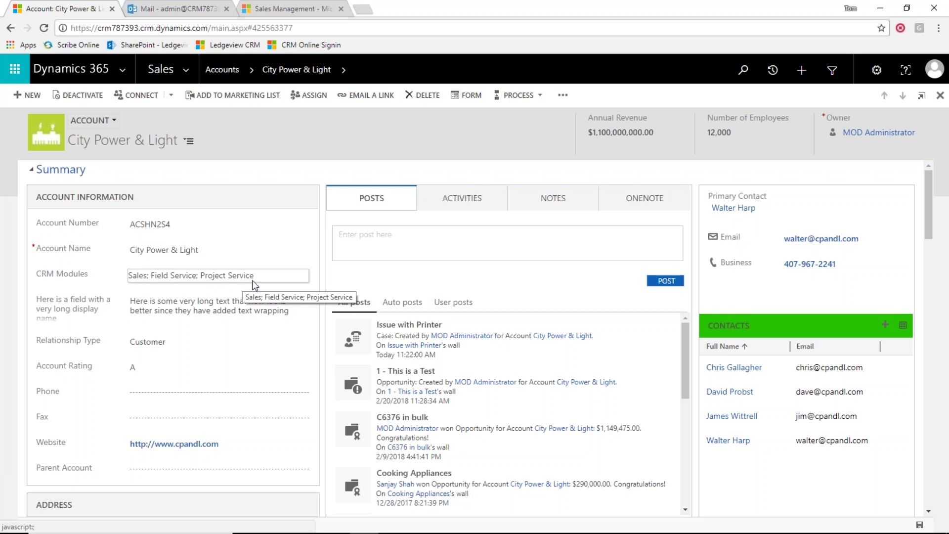
Add Service to the account's CRM Modules, filter the options by "pro", and remove Field Service from the selection
click(256, 280)
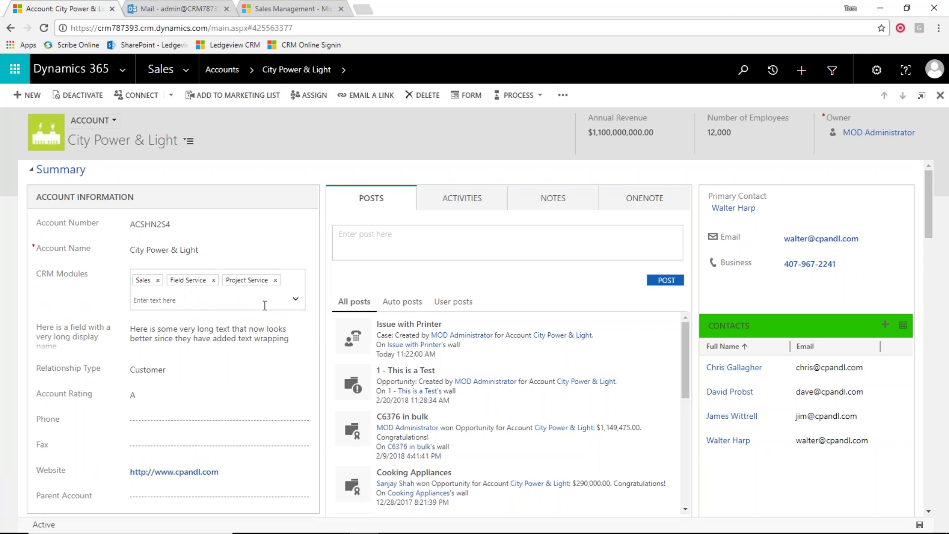
click(297, 300)
mouse_move(298, 348)
mouse_down()
mouse_move(298, 379)
mouse_move(298, 357)
mouse_up()
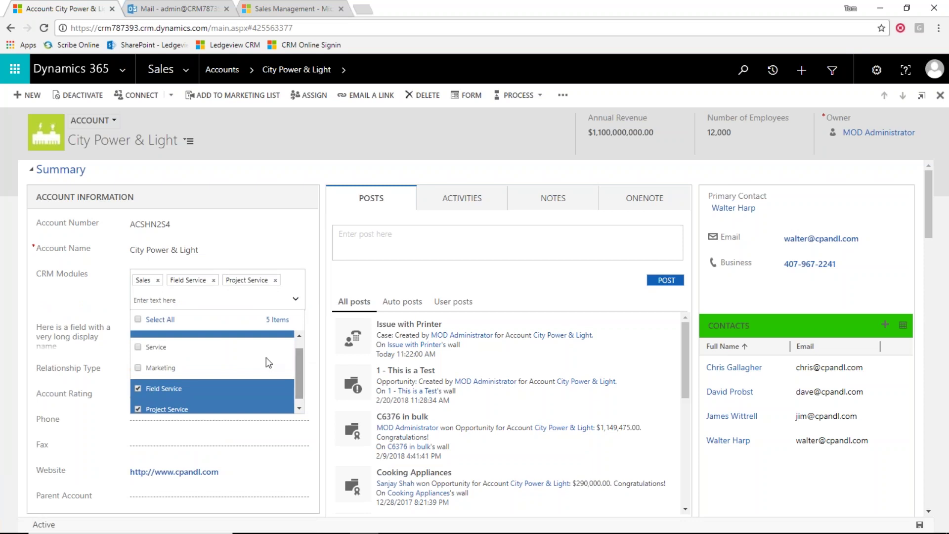
click(142, 347)
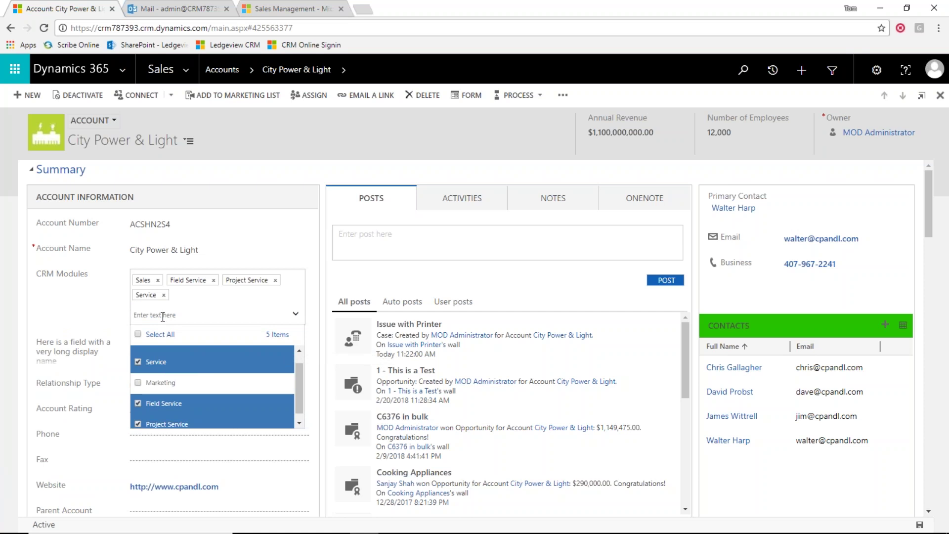
text(pro)
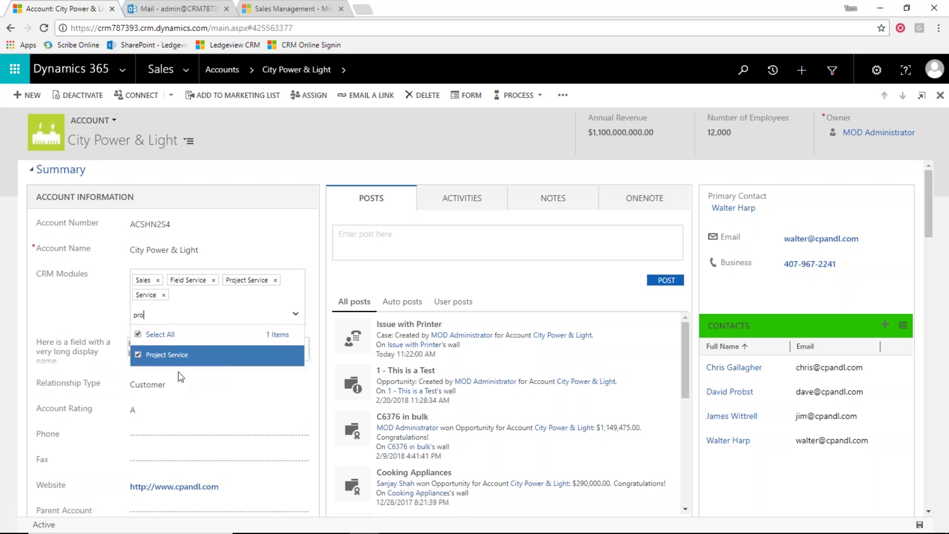
click(216, 281)
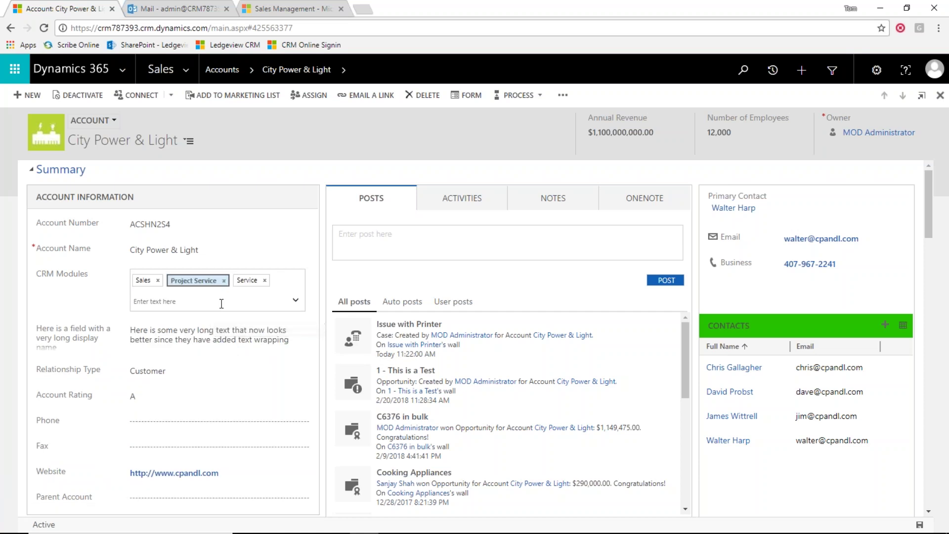
click(90, 310)
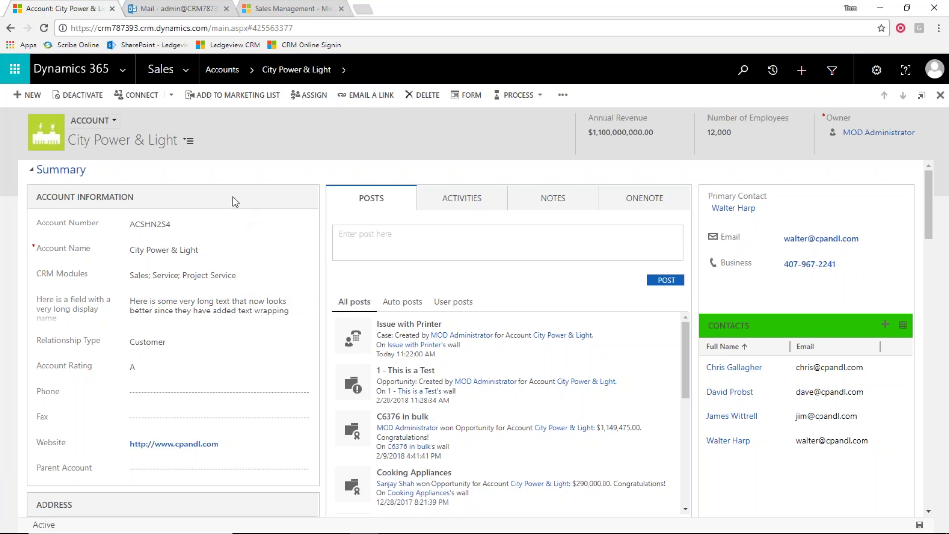
Examine the colour-coded Contacts, Recent Opportunities and Recent Cases sections of the account form
scroll(793, 302, down, 10)
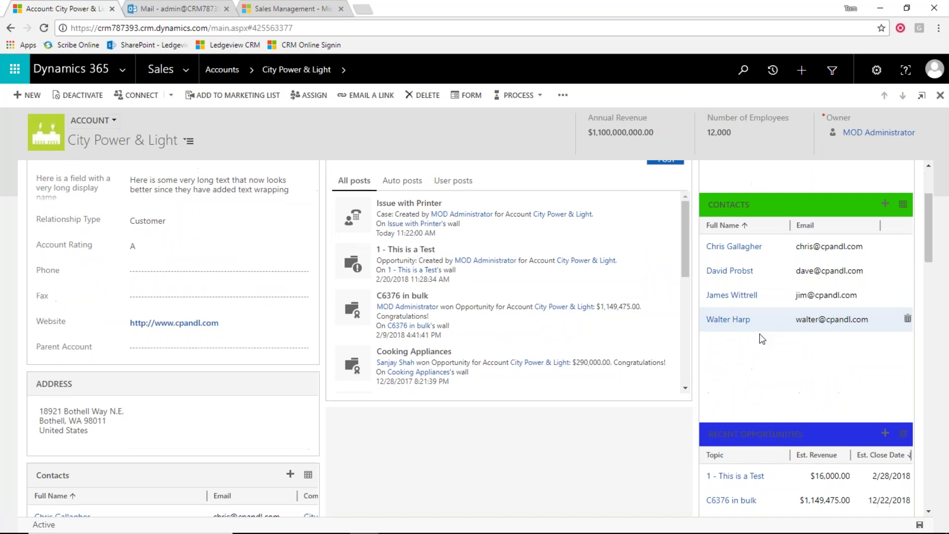
scroll(732, 361, up, 8)
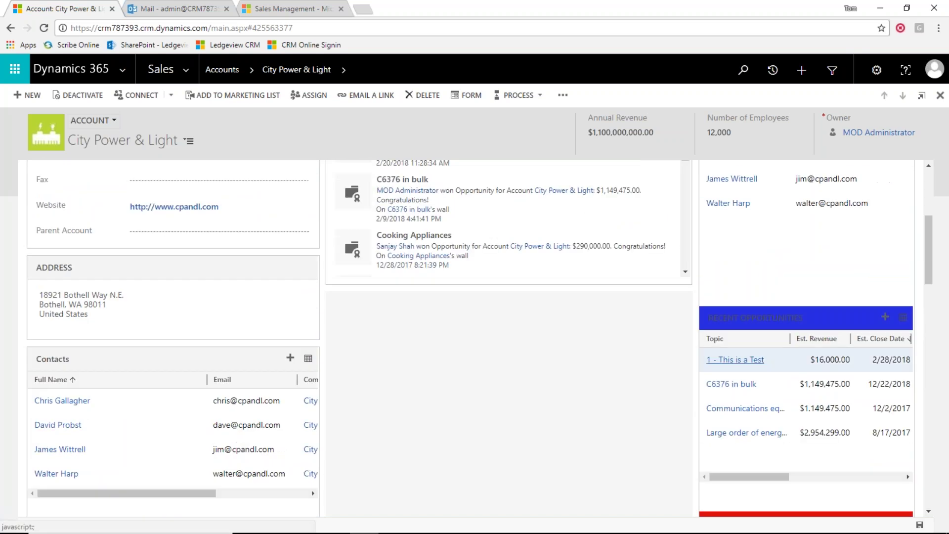
scroll(698, 349, up, 1)
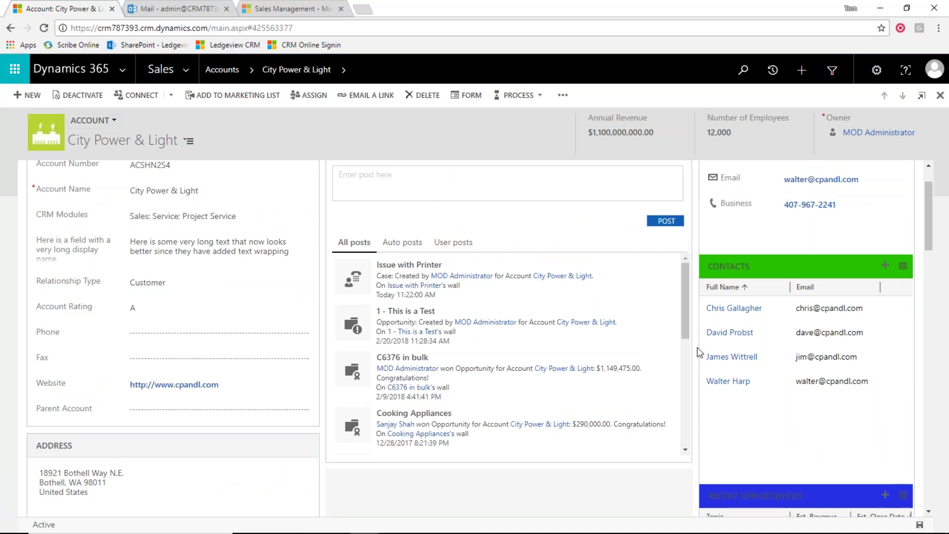
scroll(697, 348, down, 8)
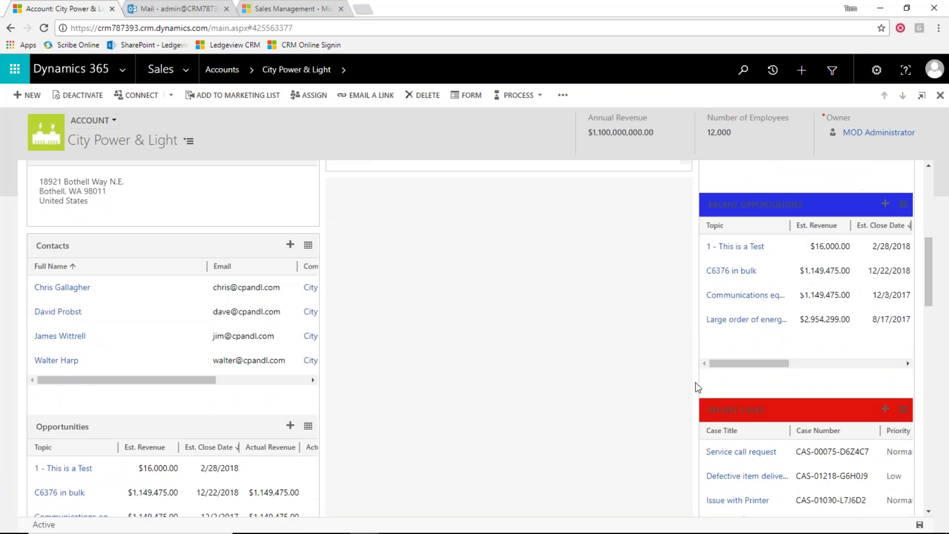
scroll(697, 387, up, 5)
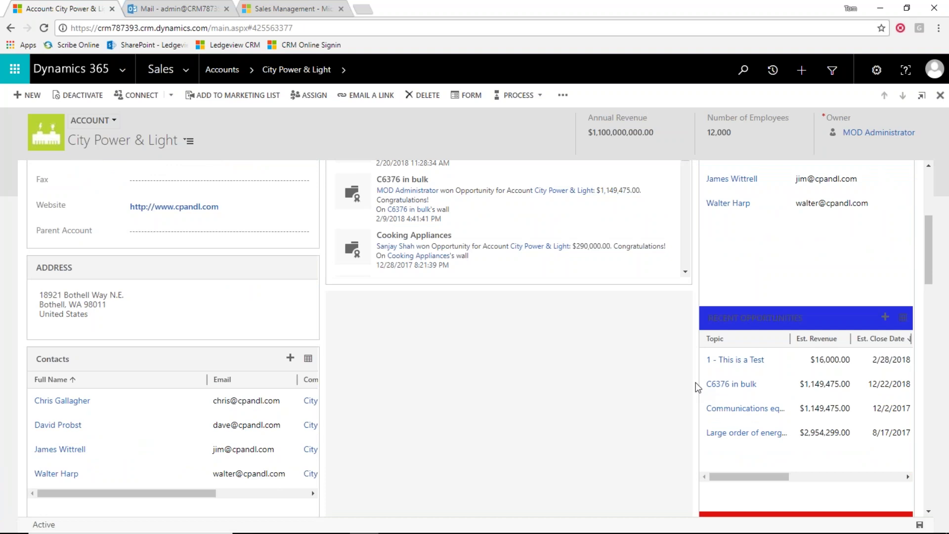
scroll(692, 365, up, 5)
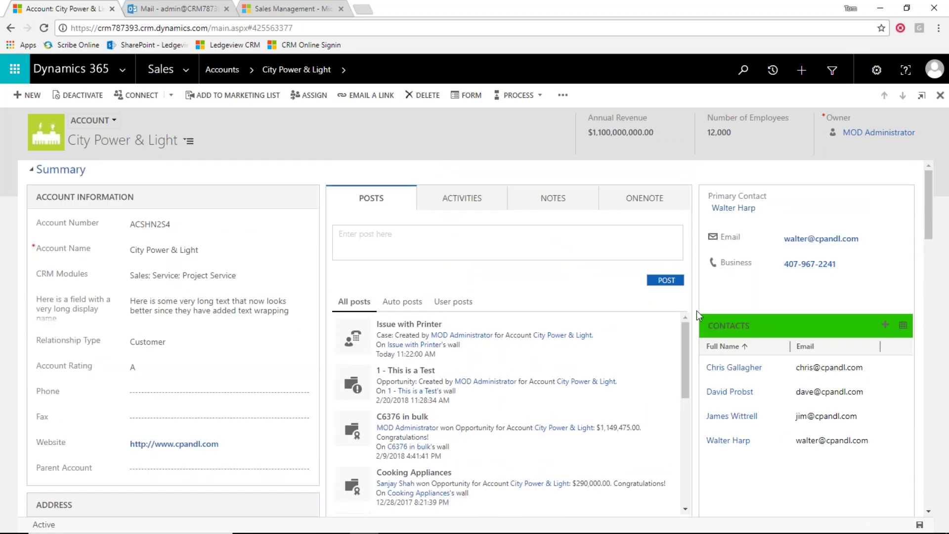
Return to the account list and add Marketing to City Power & Light's CRM Modules directly in the grid
click(222, 69)
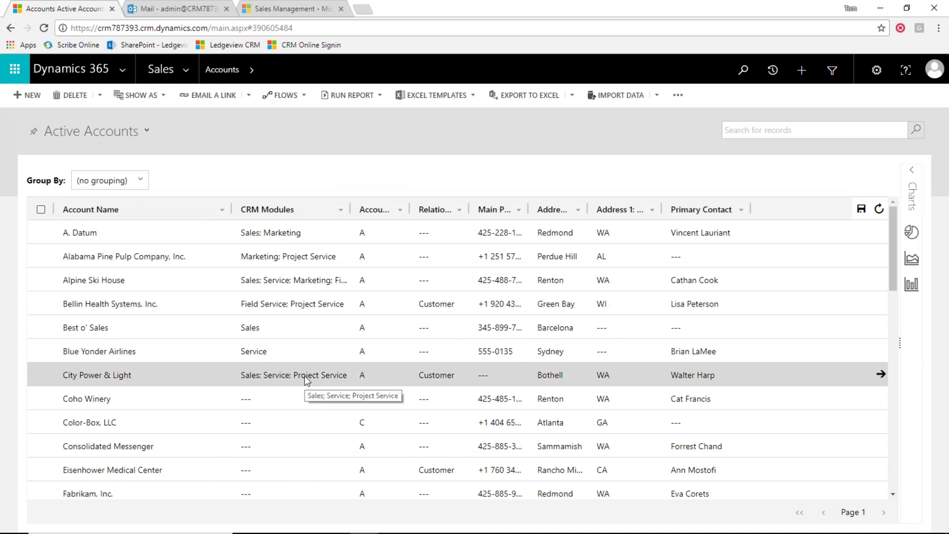
click(334, 375)
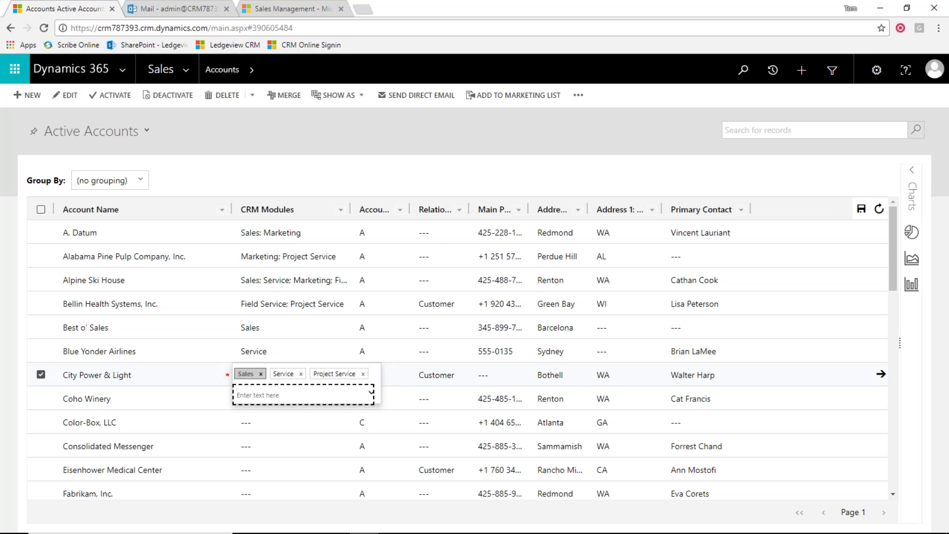
click(236, 395)
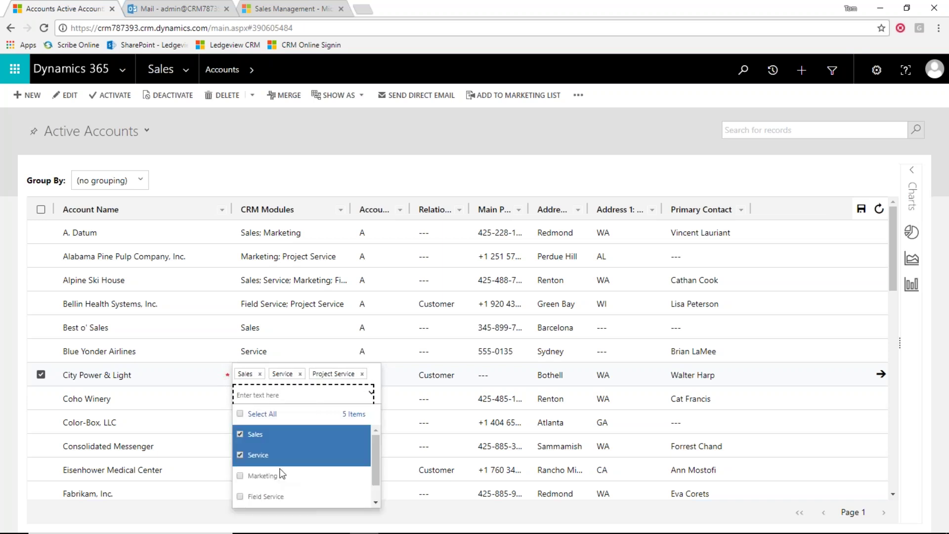
click(240, 474)
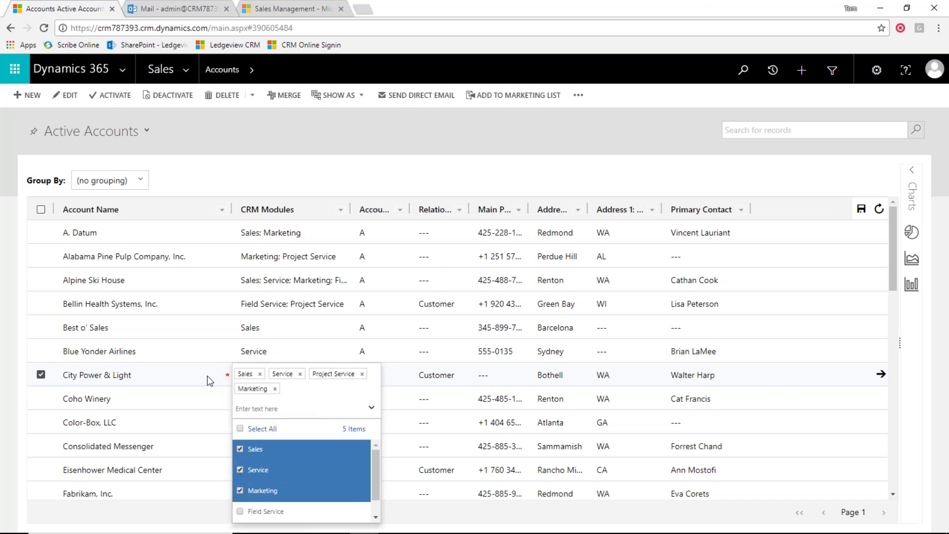
click(208, 384)
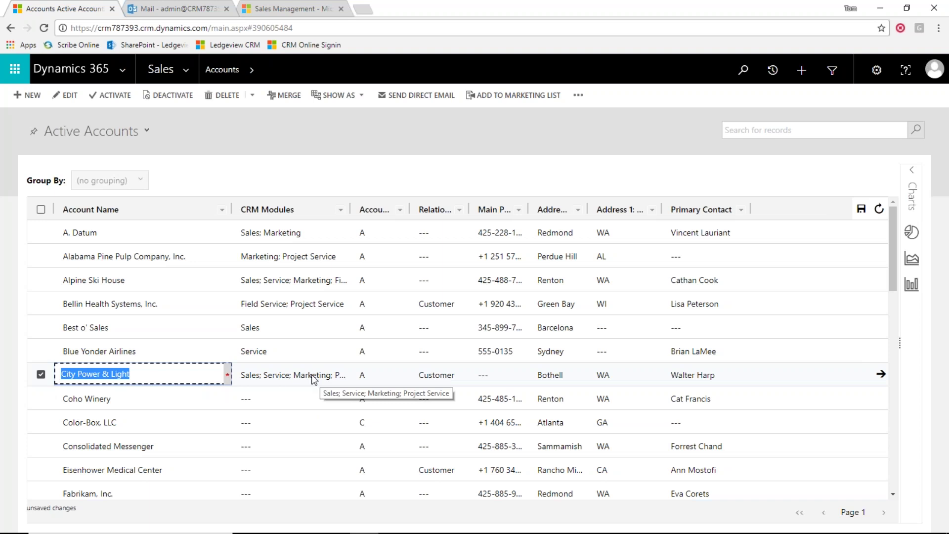
Switch the account list to the "Active Accounts with NO Opportunities" view and look through its records
click(147, 130)
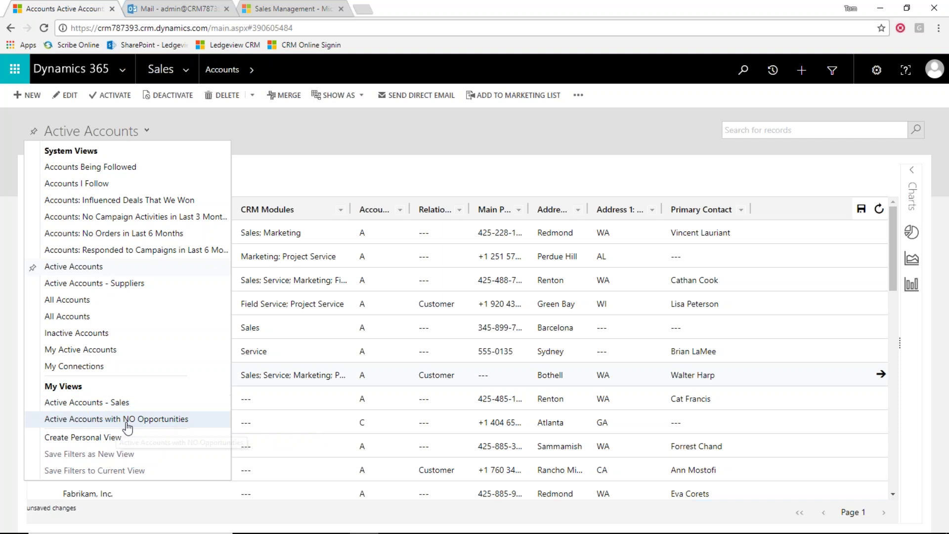
click(89, 420)
scroll(232, 390, down, 1)
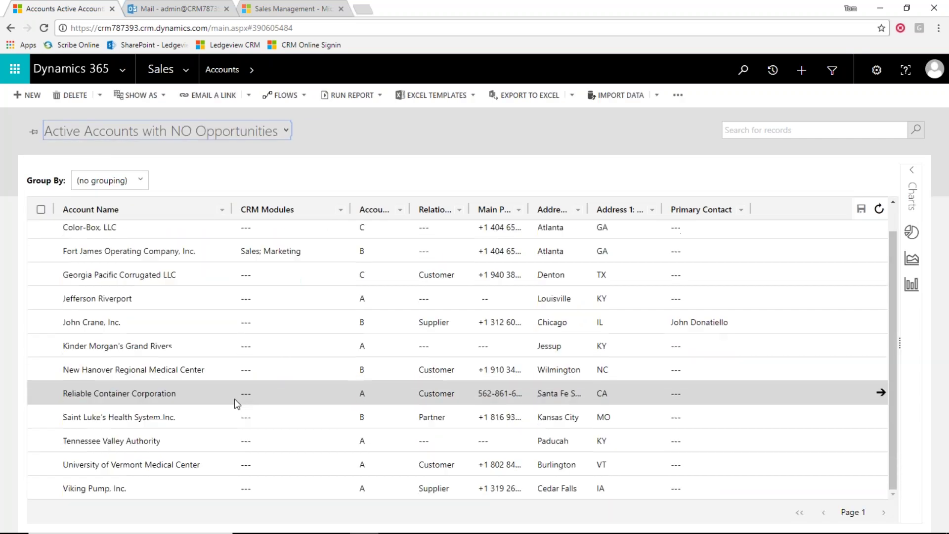
scroll(237, 399, up, 1)
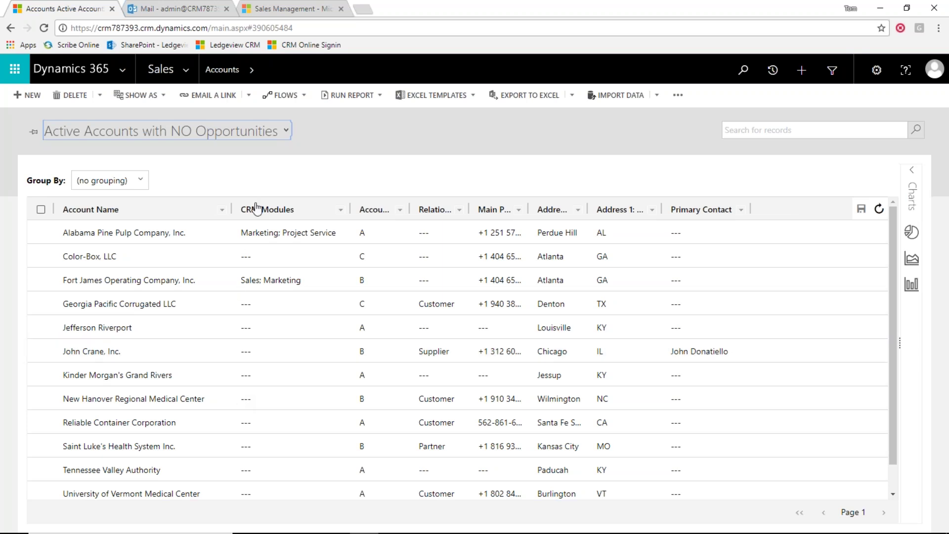
In the recently viewed opportunity "1 - This is a Test", set Customer Need to "tte" and execute the Create Task action
click(773, 70)
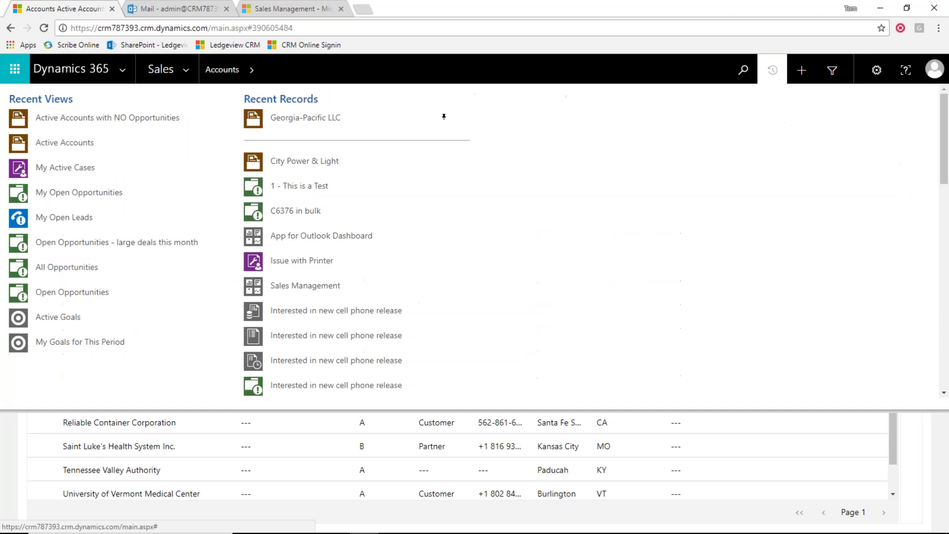
click(303, 187)
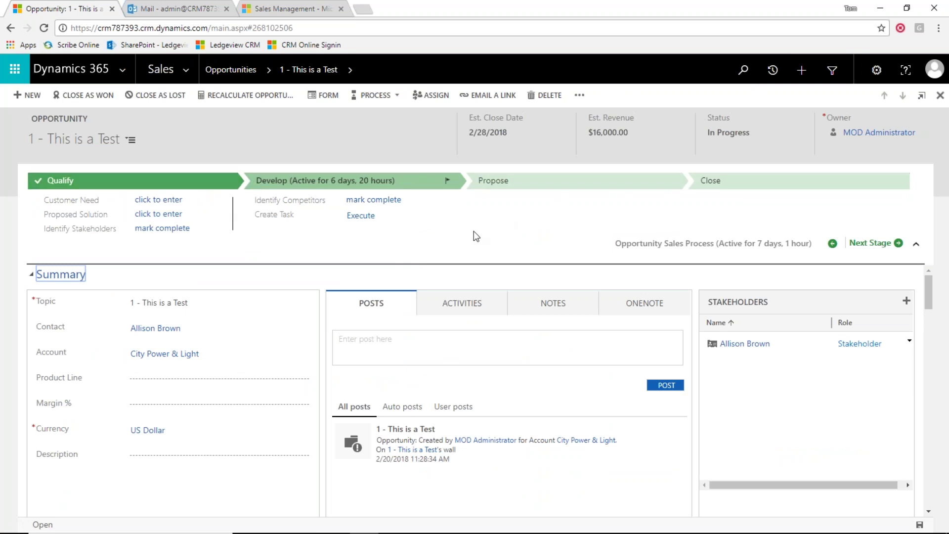
click(162, 205)
text(tte)
click(236, 222)
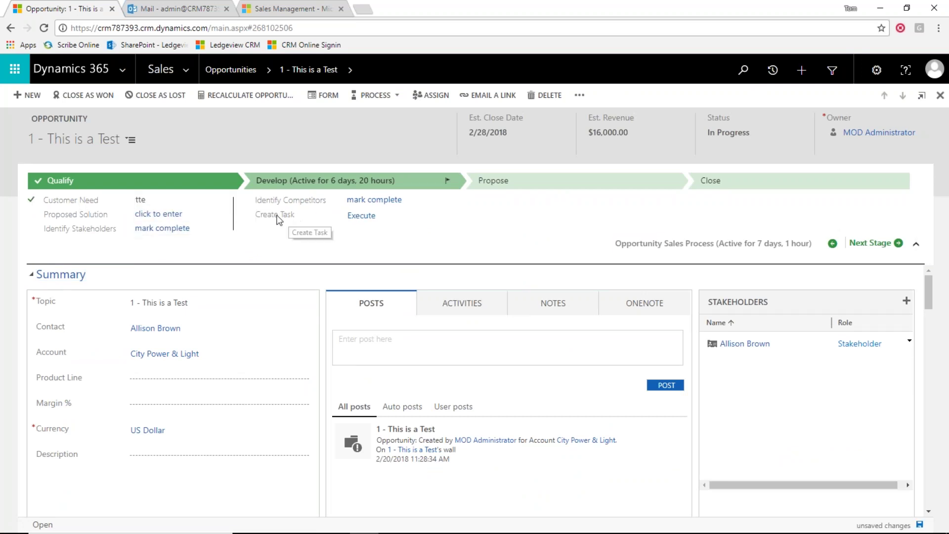
click(361, 220)
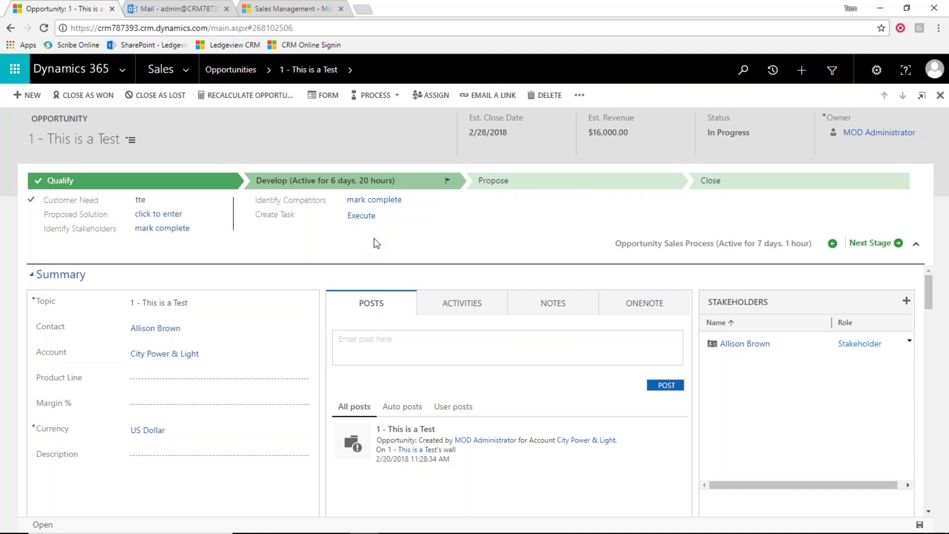
Check the opportunity's activities and the available apps, and switch to the CRM Hub window to look over the Sales Management dashboard
click(462, 310)
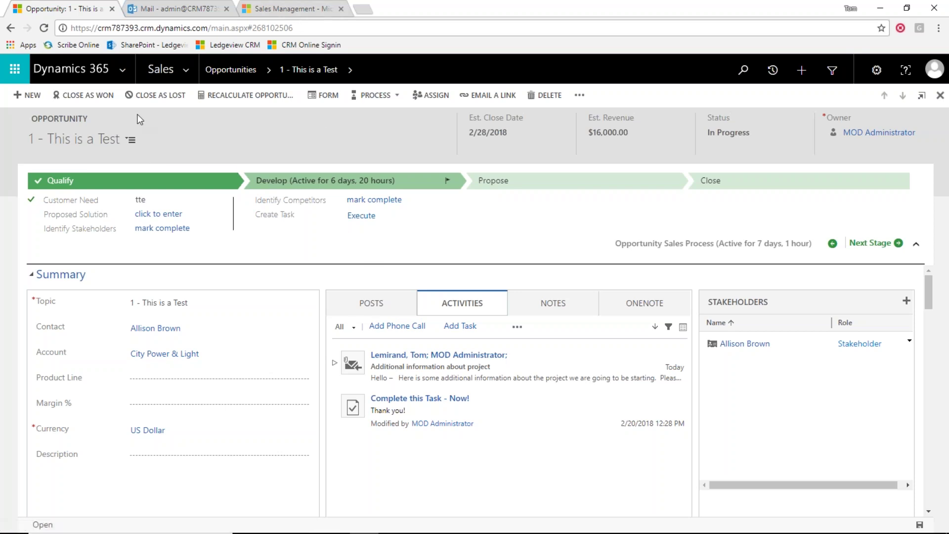
click(122, 70)
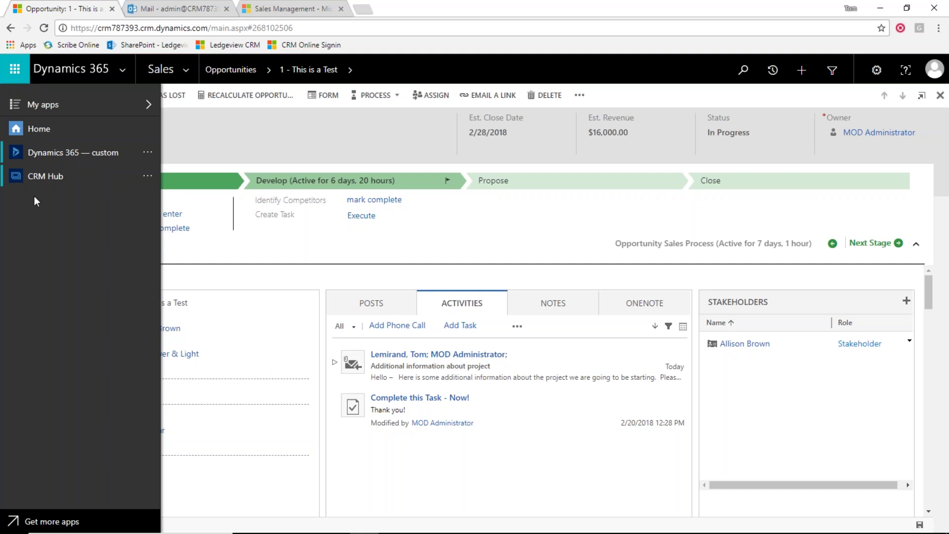
click(284, 8)
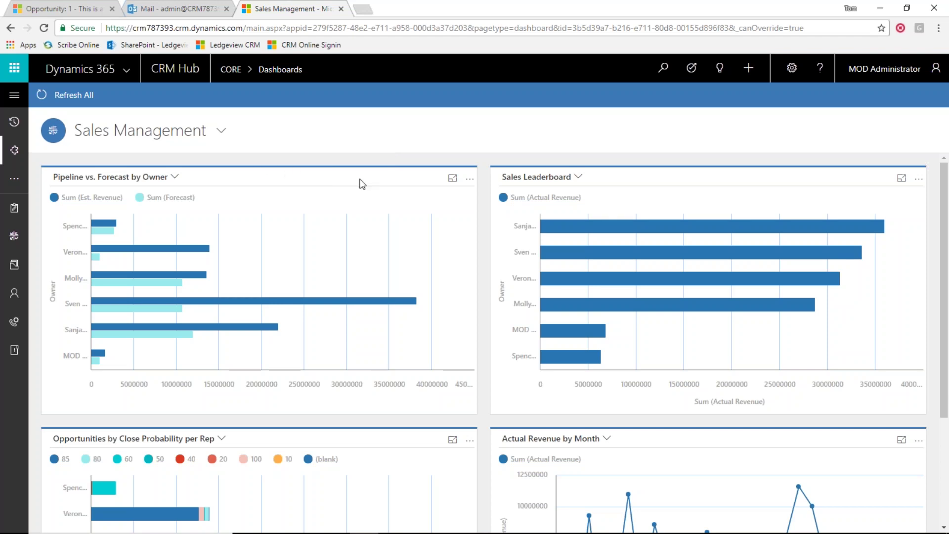
scroll(358, 189, down, 3)
scroll(340, 241, up, 3)
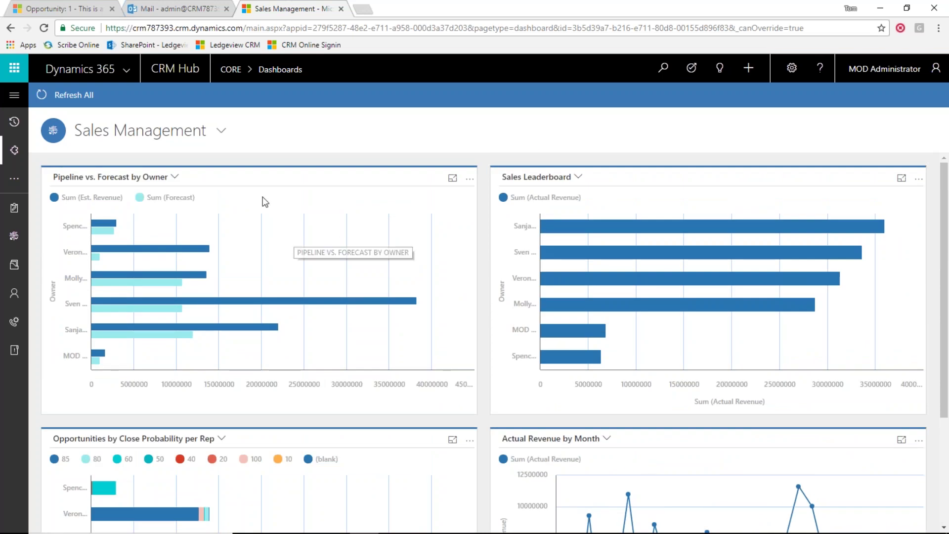
Open the Tier 2 Dashboard and set its time frame to Last Quarter
click(225, 132)
scroll(224, 216, down, 3)
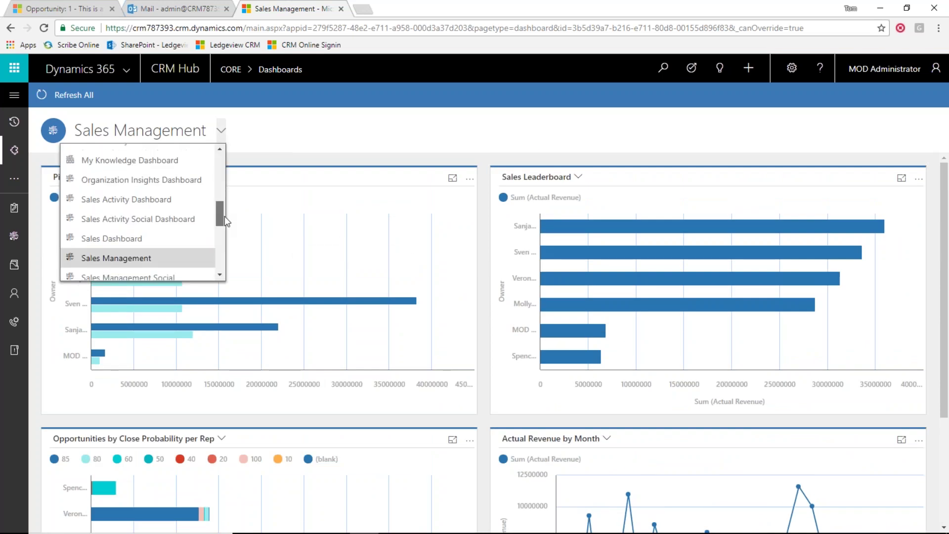
drag(224, 236, 222, 247)
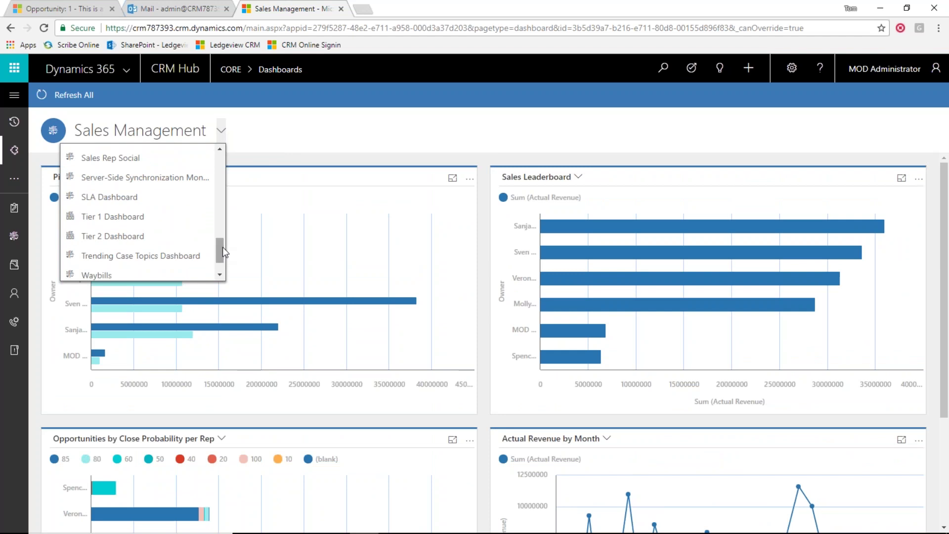
click(151, 237)
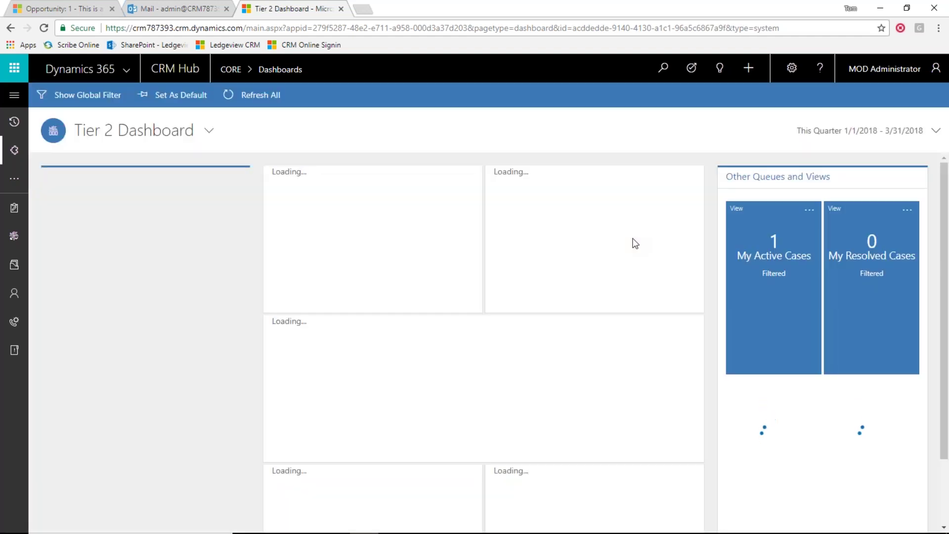
click(883, 140)
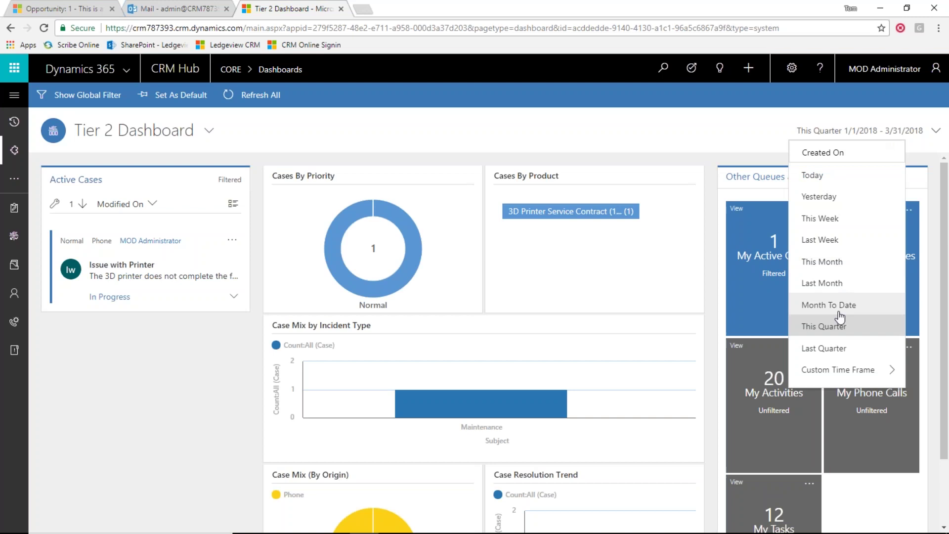
click(840, 346)
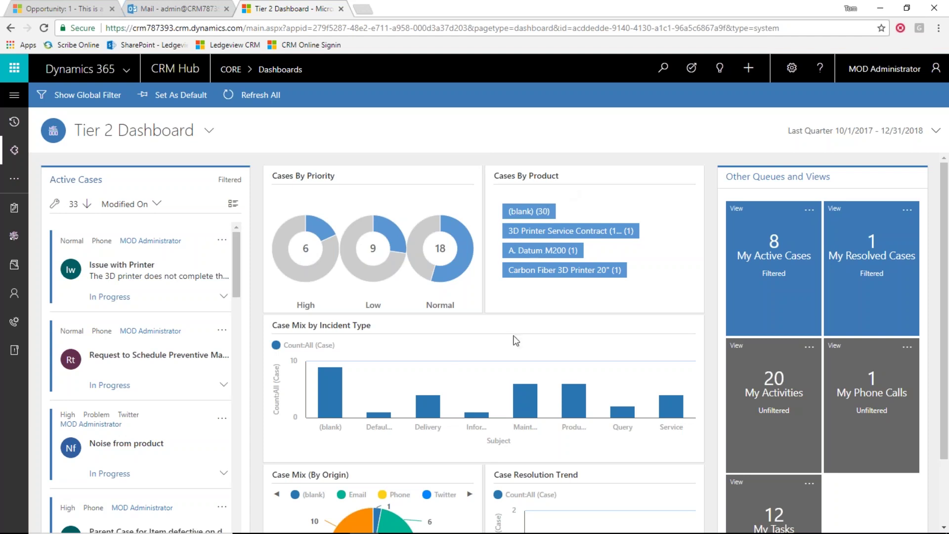
Review the Tier 2 Dashboard charts and filter them to high-priority cases through the Cases By Priority chart
scroll(441, 355, down, 2)
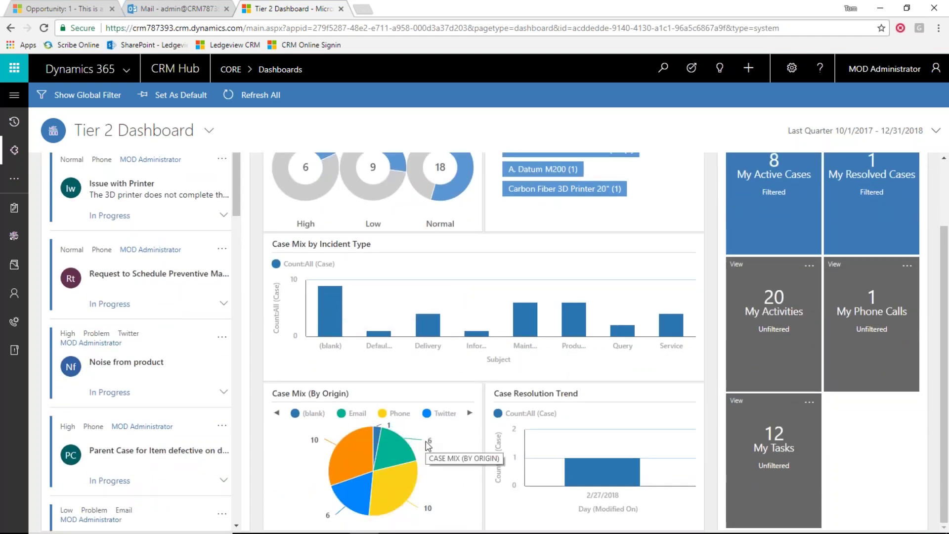
scroll(425, 460, up, 2)
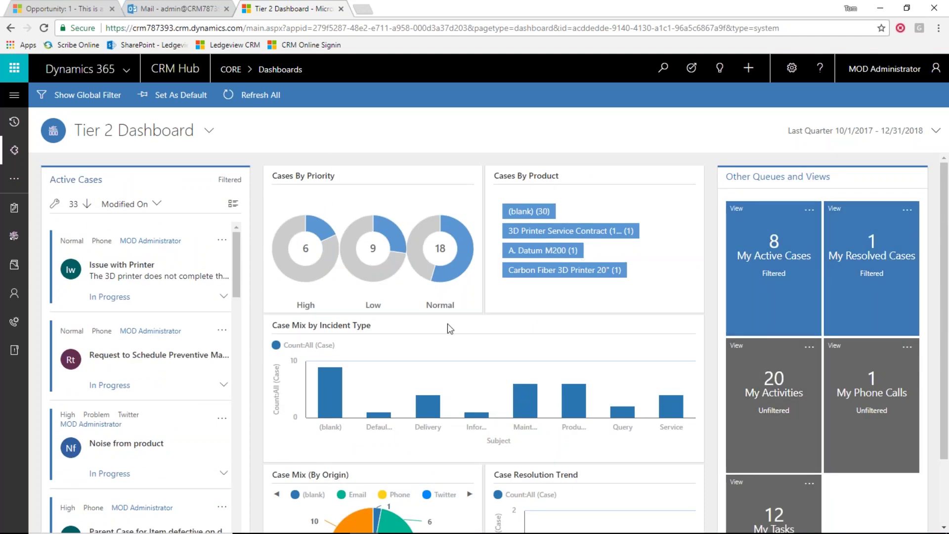
click(324, 242)
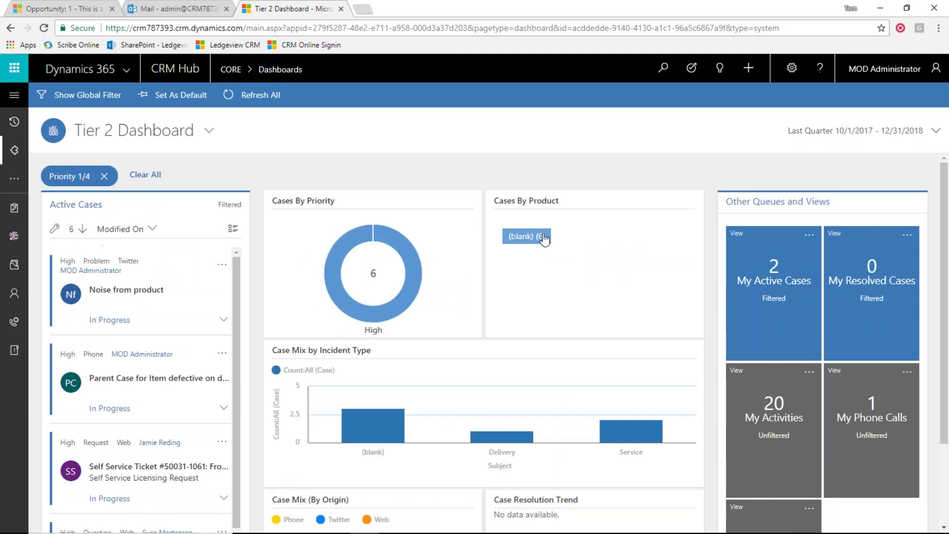
scroll(526, 294, down, 1)
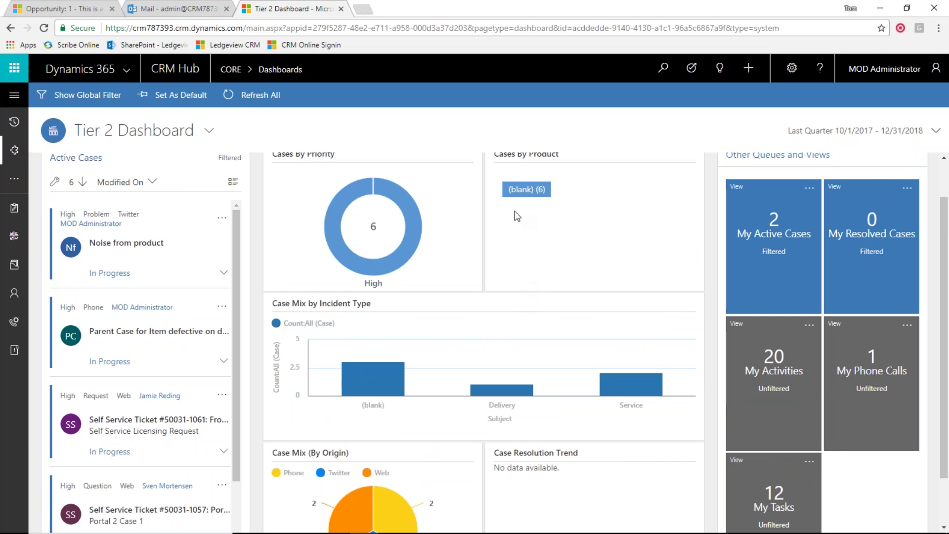
Look through the list of available dashboards down to Sales Analytics for Dynamics 365, keeping the current dashboard
click(209, 130)
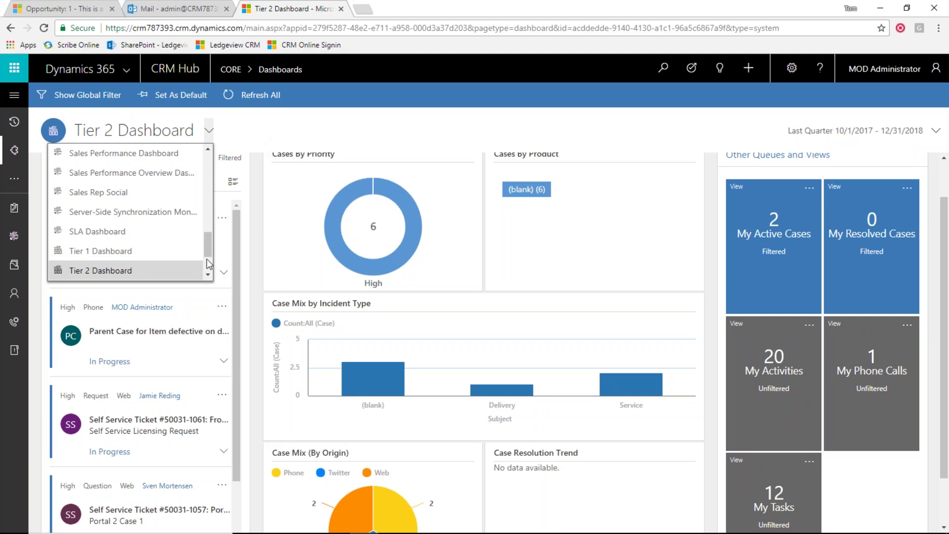
drag(207, 244, 207, 272)
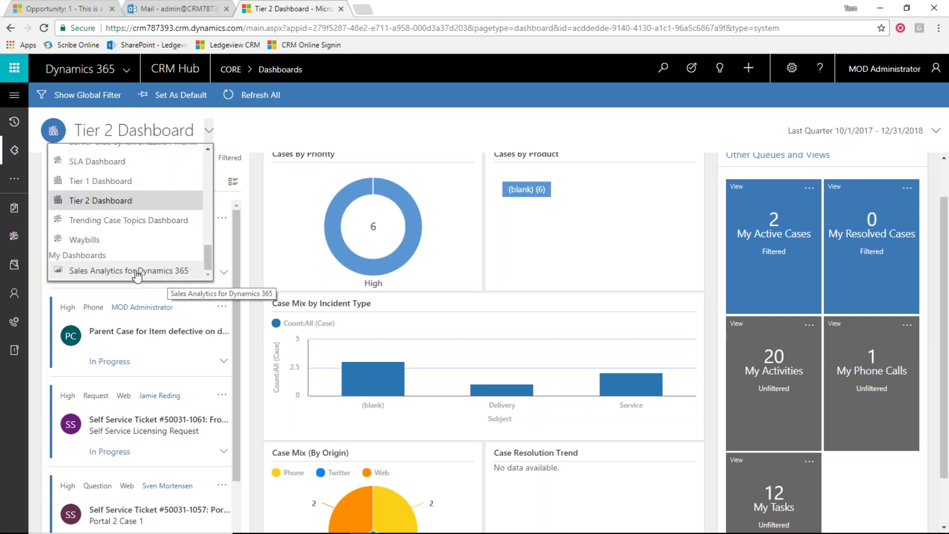
click(321, 124)
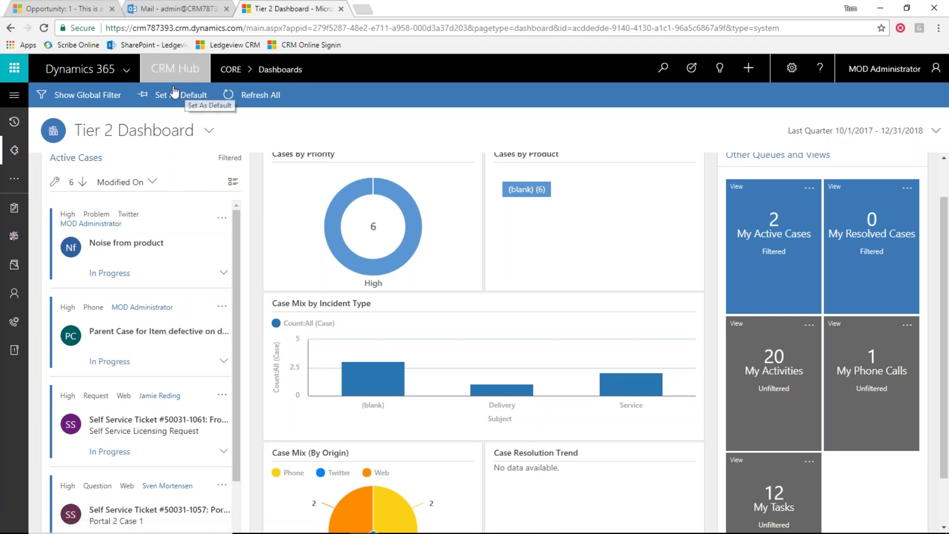
Expand the recent accounts in the site map, open the Accounts list and look through the Active Accounts records
click(14, 97)
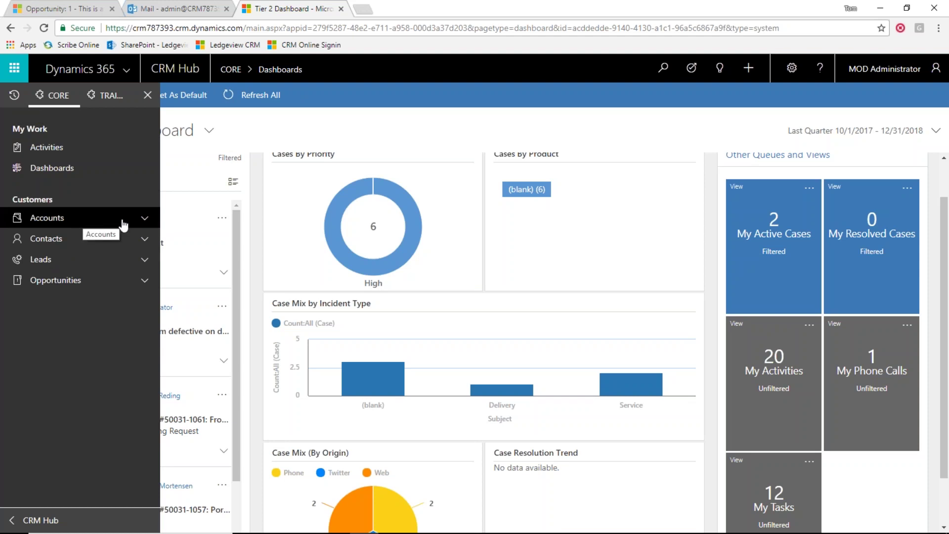
click(145, 219)
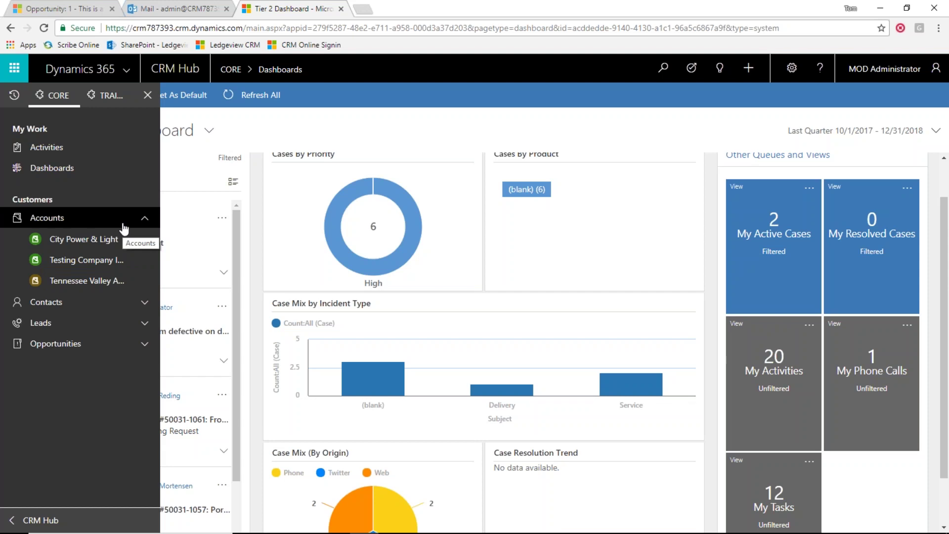
click(48, 220)
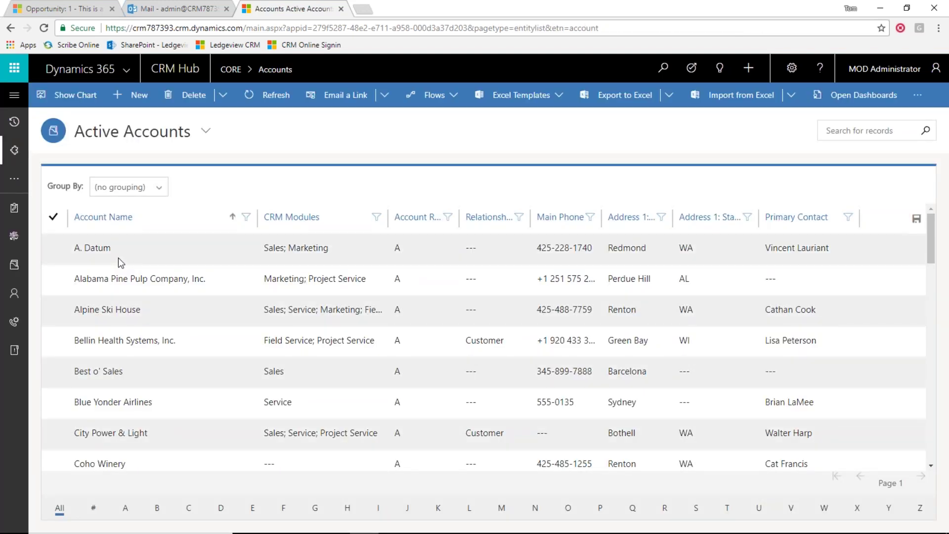
scroll(225, 346, down, 1)
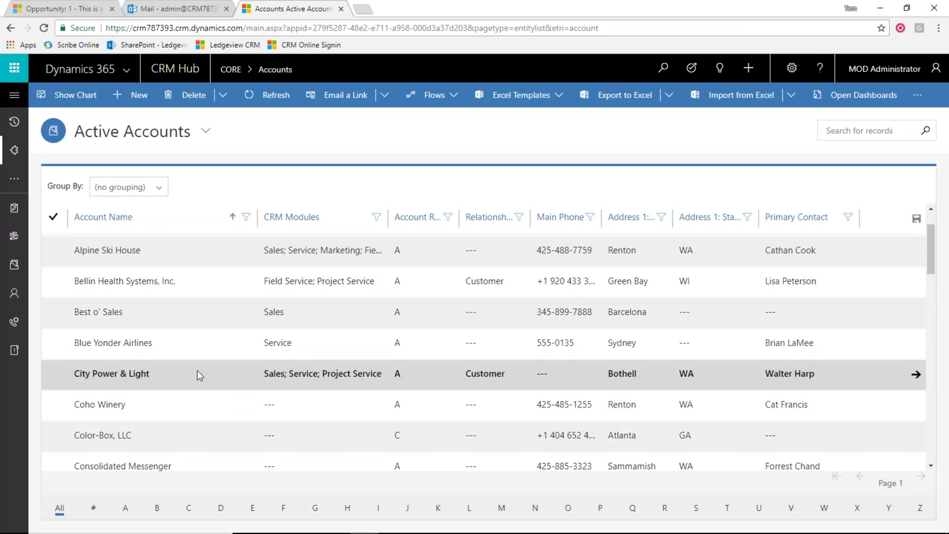
scroll(176, 336, up, 1)
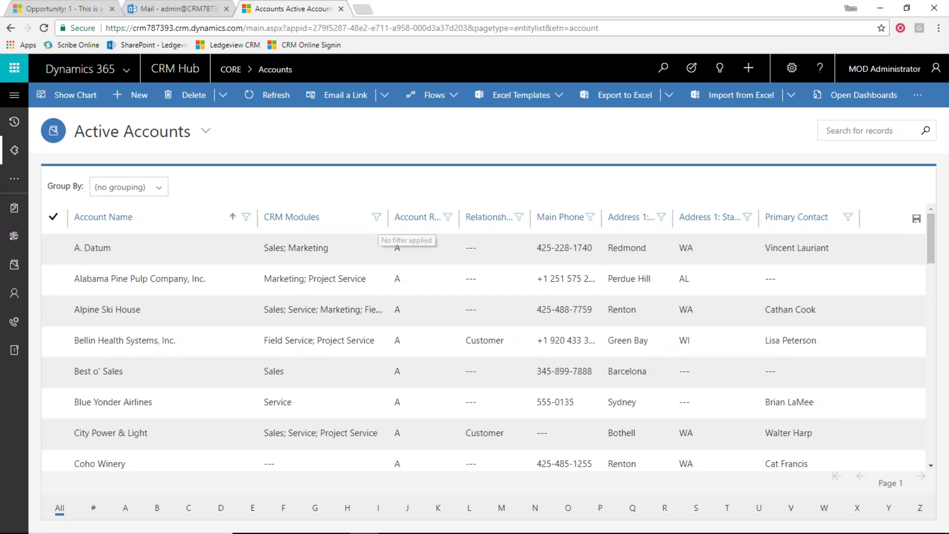
Look through the available account views and open the City Power & Light account record
click(208, 132)
drag(207, 164, 207, 214)
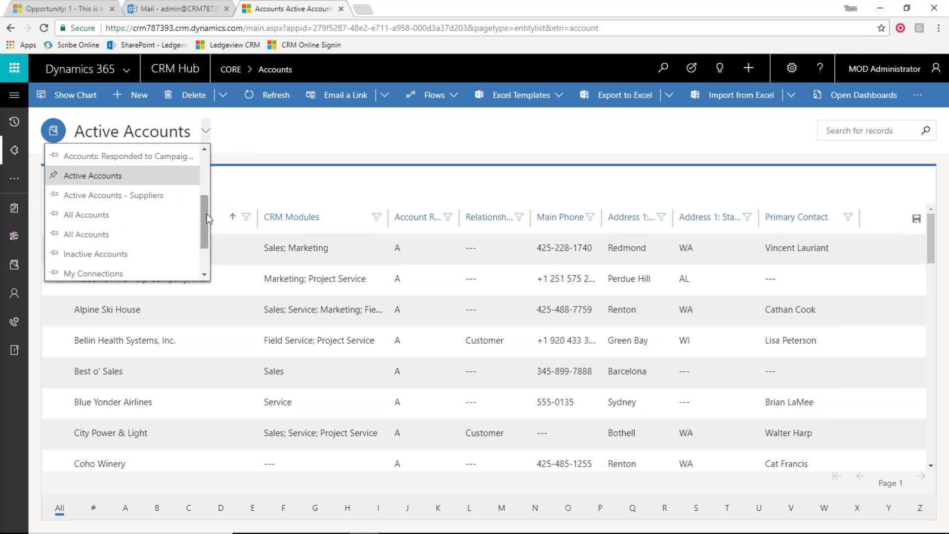
click(283, 139)
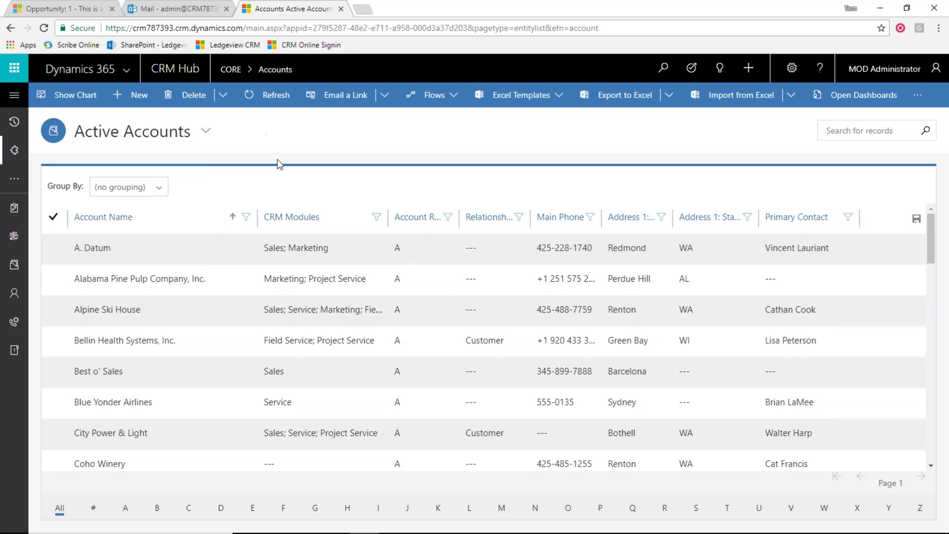
click(106, 433)
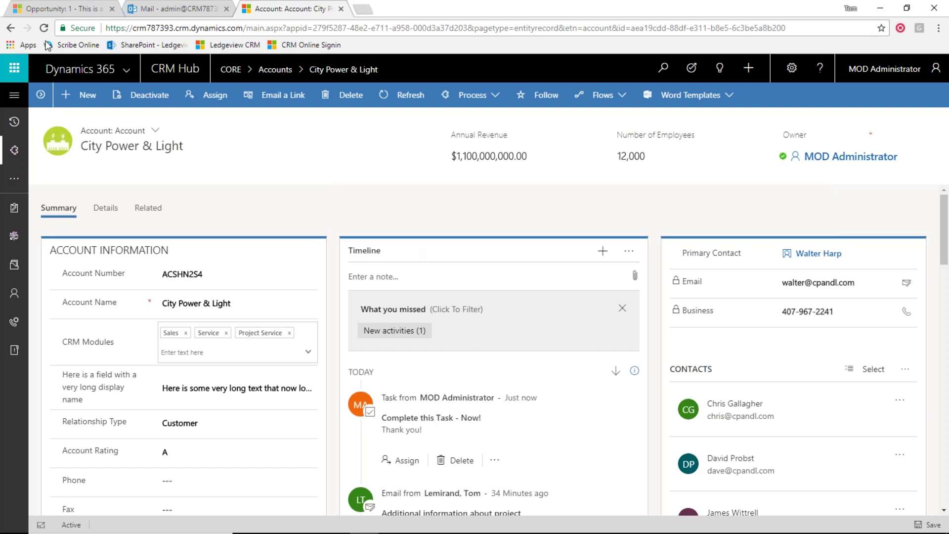
Compare the opportunity's activities in the other window with the City Power & Light timeline and examine its task and email entries
click(59, 9)
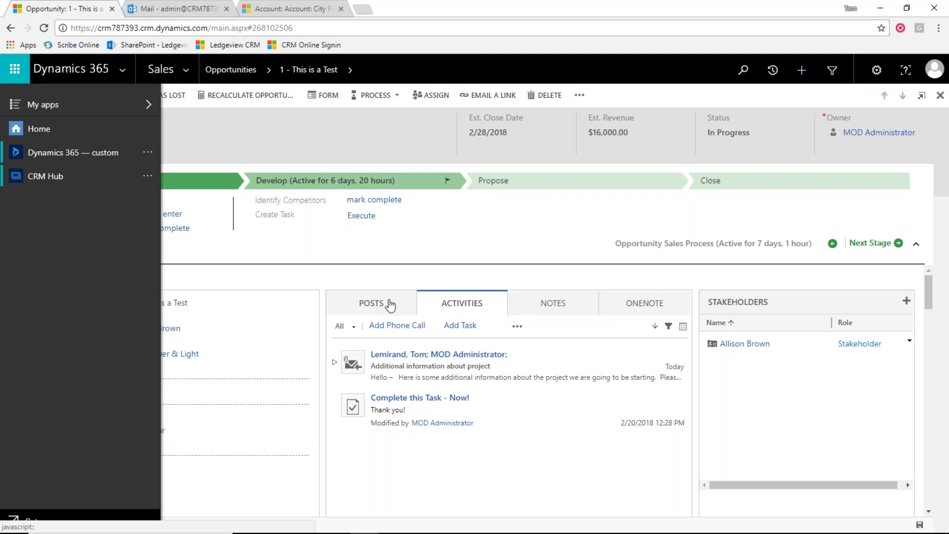
click(308, 10)
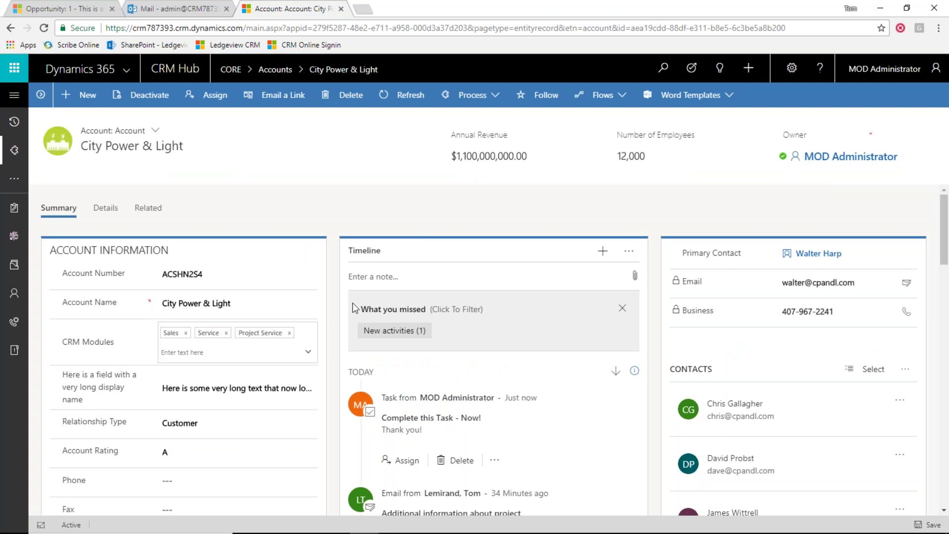
mouse_move(637, 375)
scroll(517, 376, down, 1)
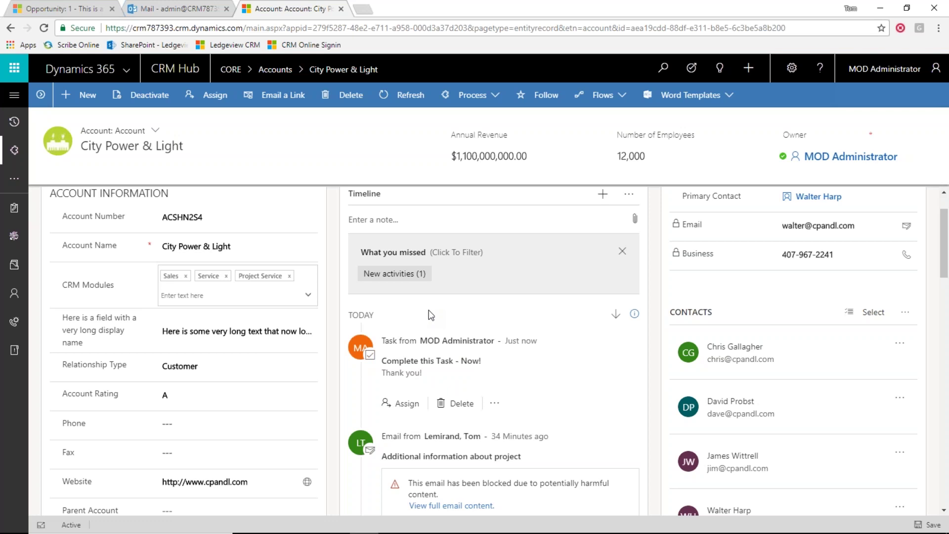
scroll(460, 331, down, 1)
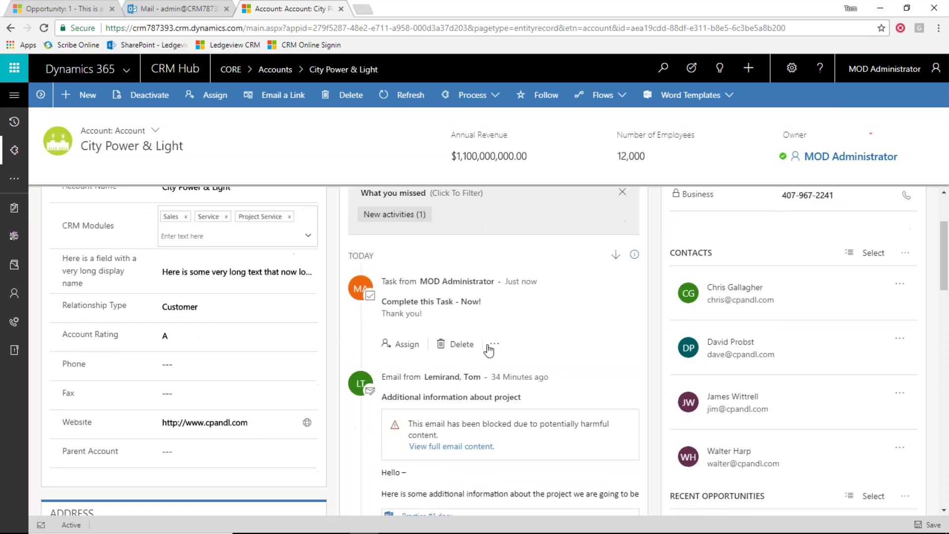
scroll(532, 348, down, 1)
scroll(534, 352, down, 2)
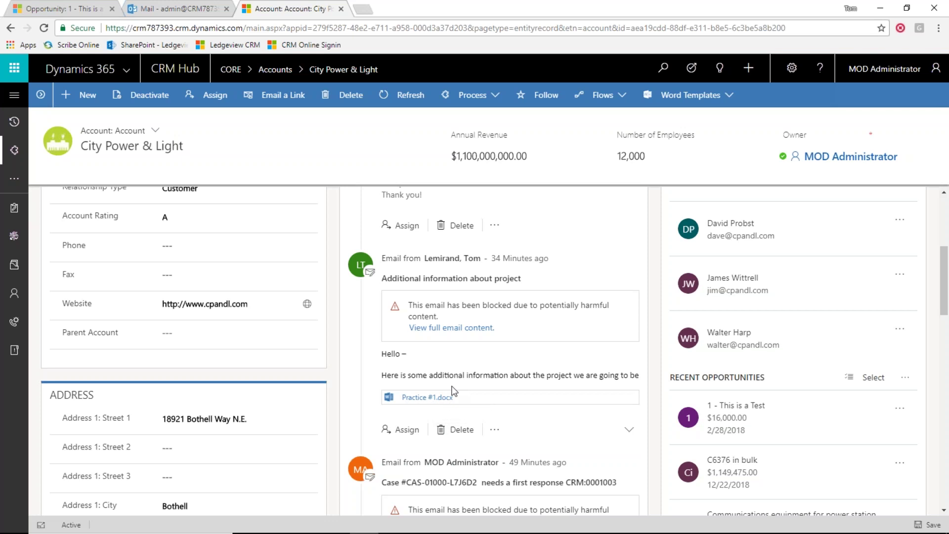
scroll(454, 391, up, 5)
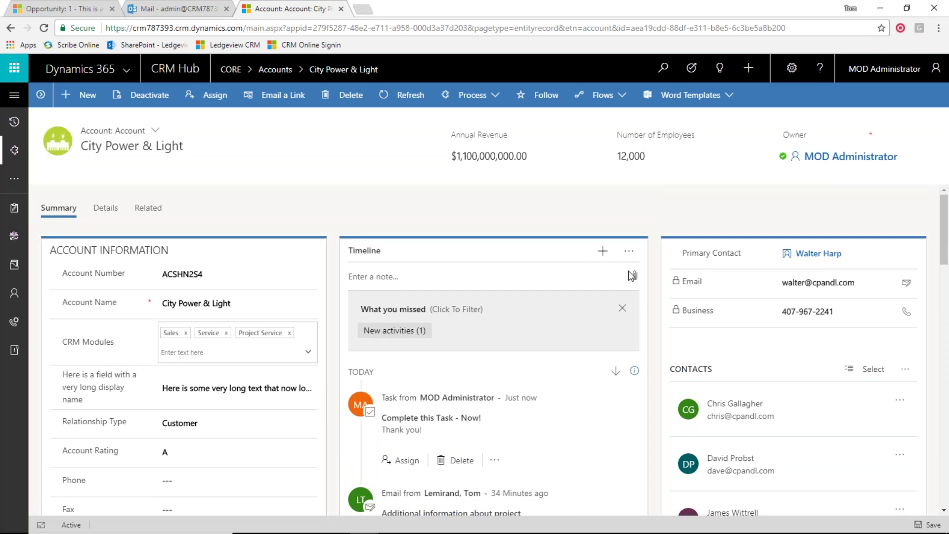
Filter the account timeline to overdue activities using the filter pane and look through the filtered entries
click(628, 251)
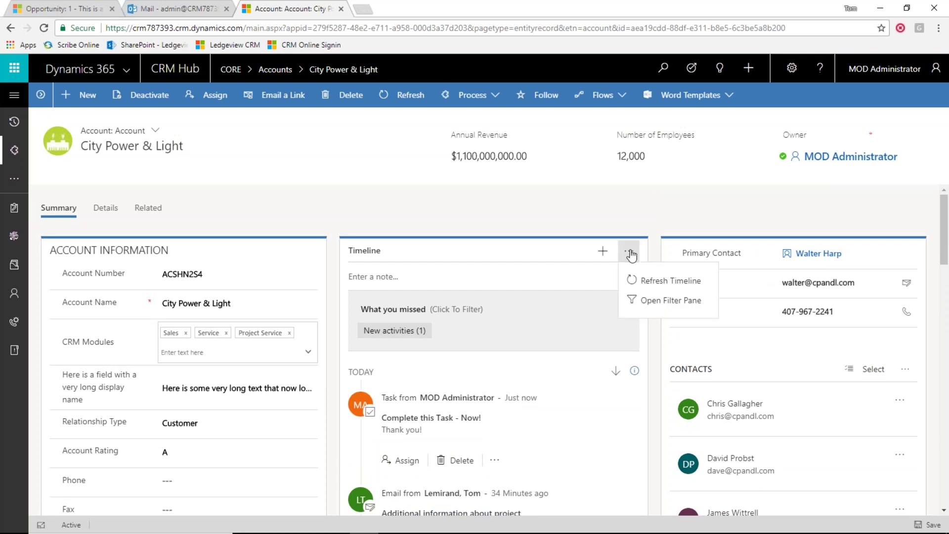
click(660, 308)
scroll(611, 375, down, 3)
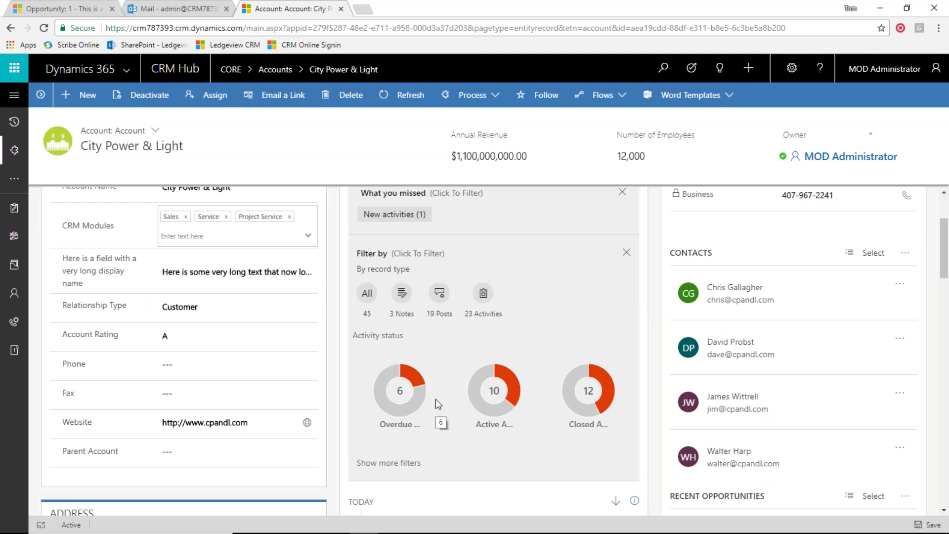
click(443, 385)
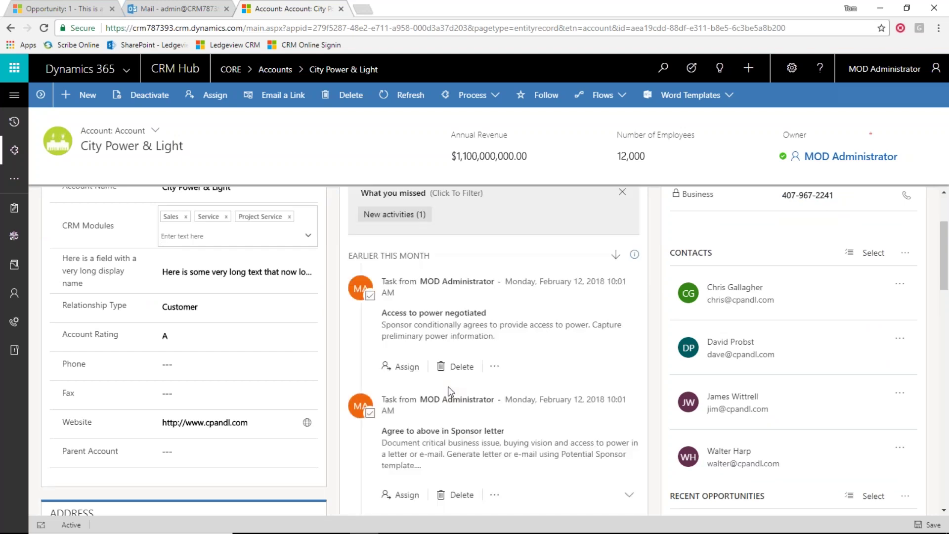
scroll(450, 333, down, 3)
scroll(450, 333, down, 12)
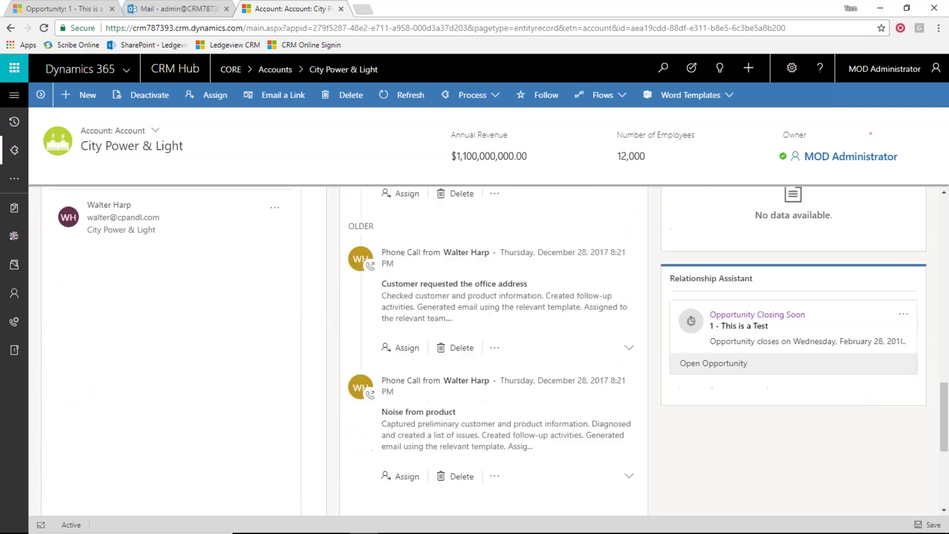
scroll(449, 333, up, 10)
scroll(450, 333, up, 2)
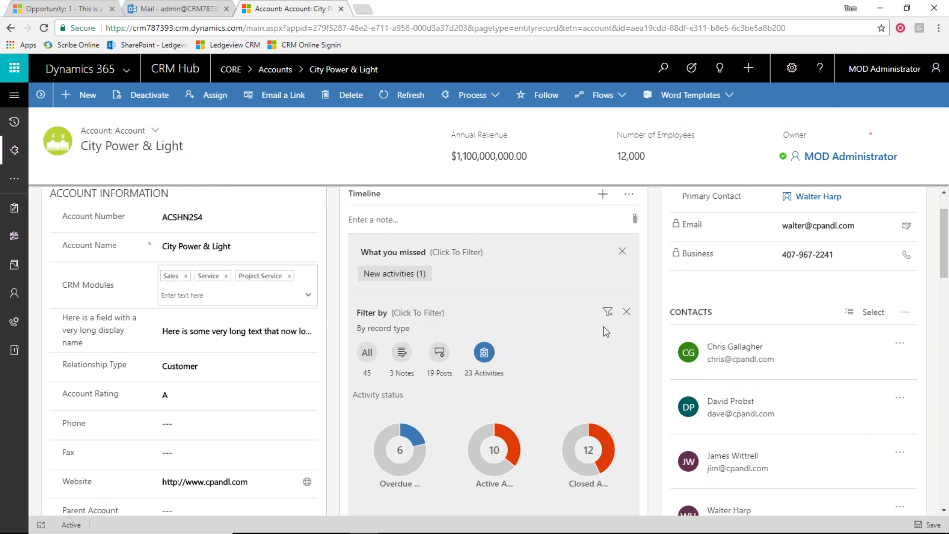
Clear the timeline filter on the City Power & Light account and look through its contacts and recent opportunities
click(608, 314)
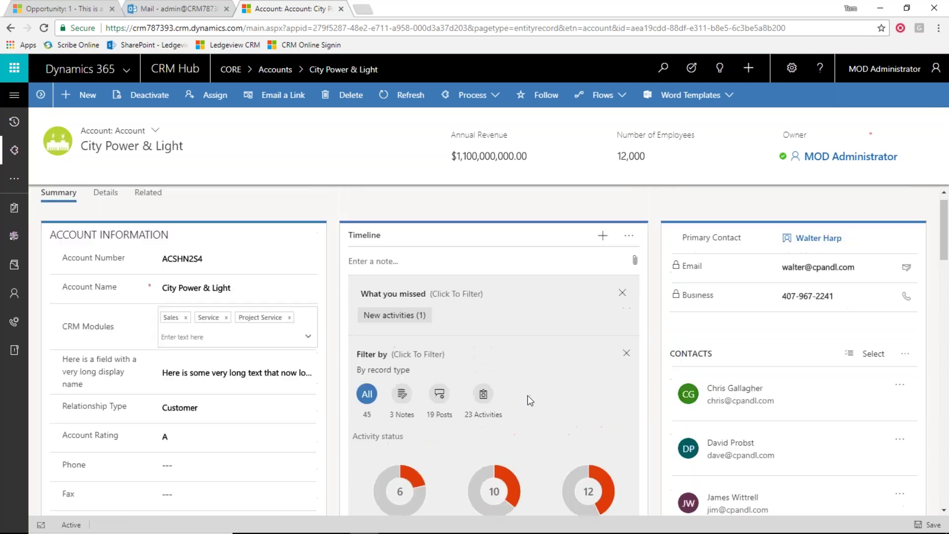
scroll(527, 395, down, 3)
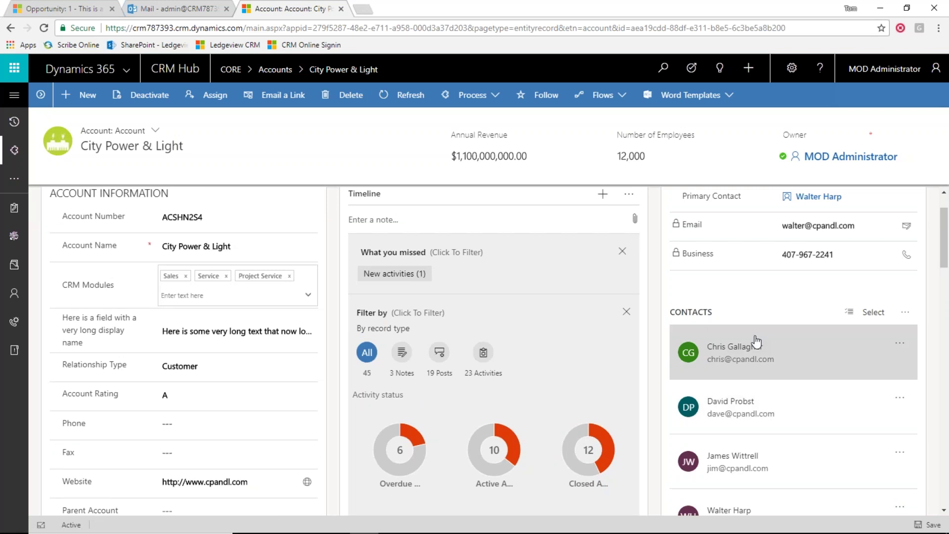
scroll(758, 352, down, 5)
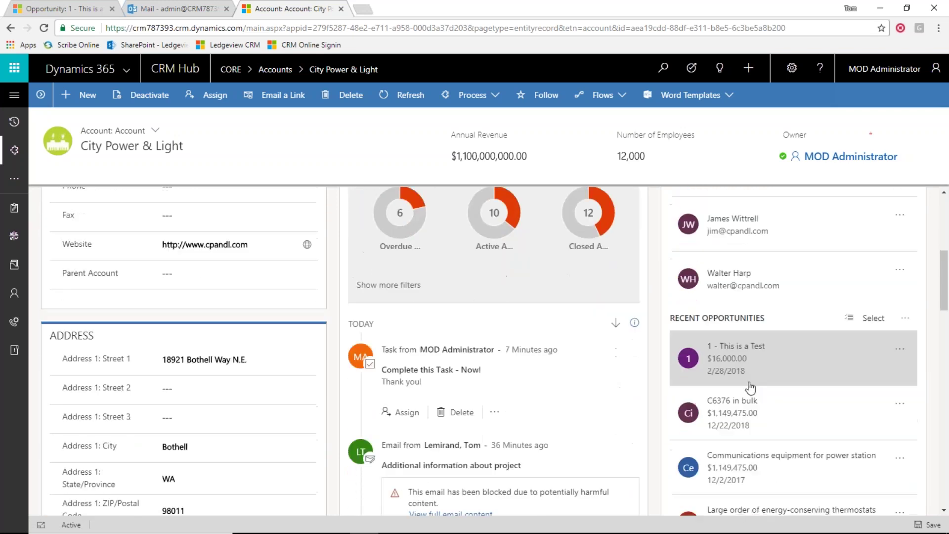
scroll(754, 398, up, 6)
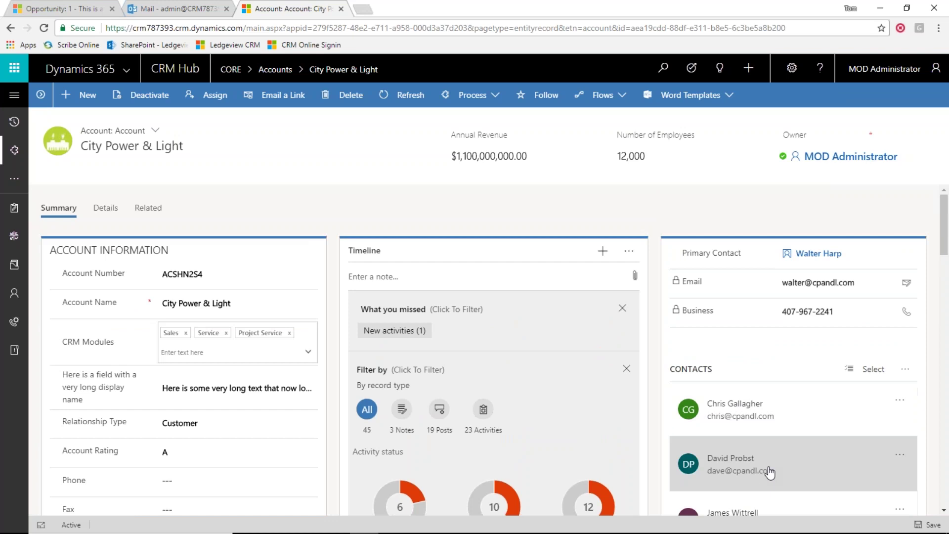
scroll(769, 412, down, 1)
scroll(770, 410, down, 4)
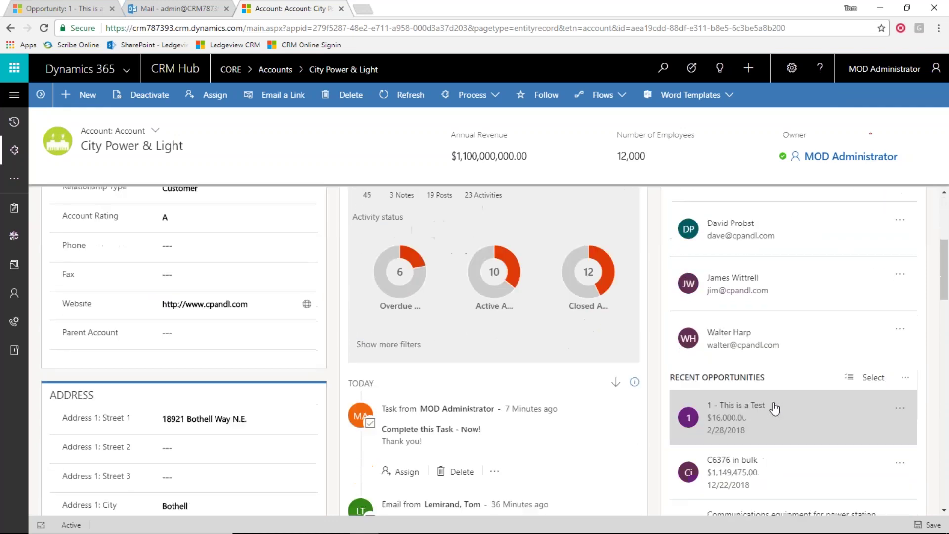
scroll(774, 415, down, 2)
scroll(774, 415, down, 3)
scroll(774, 415, up, 7)
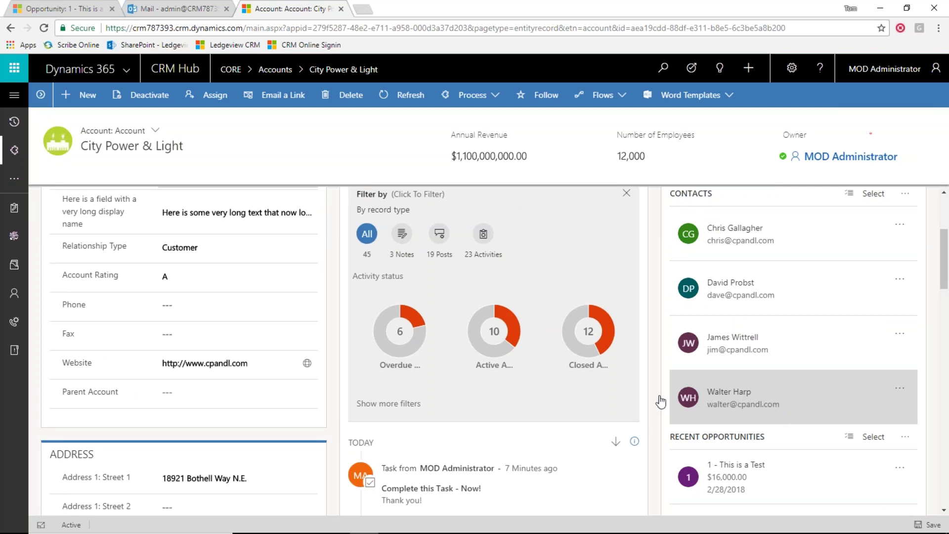
scroll(418, 426, down, 2)
scroll(526, 393, up, 2)
Switch the account's reference panel below the address from contacts through its second related list to cases
scroll(240, 443, down, 7)
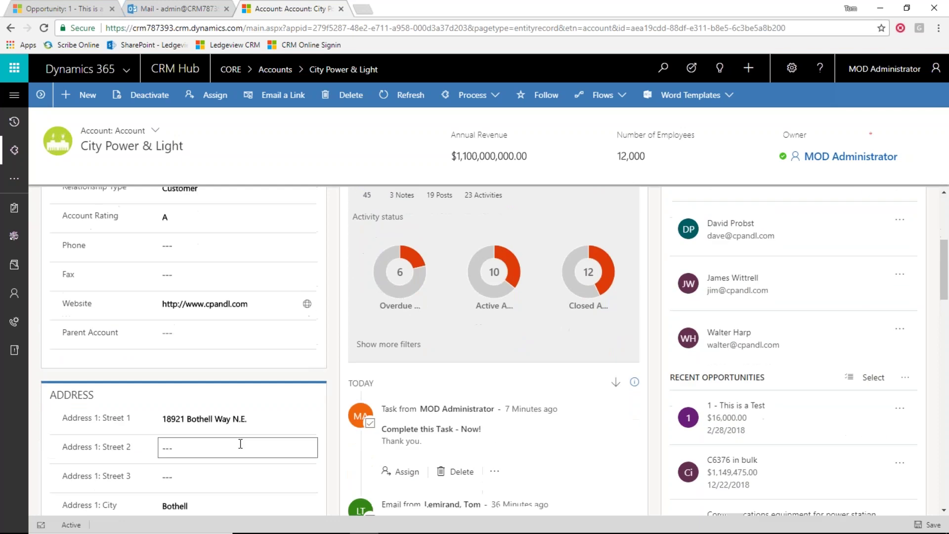
scroll(208, 417, down, 1)
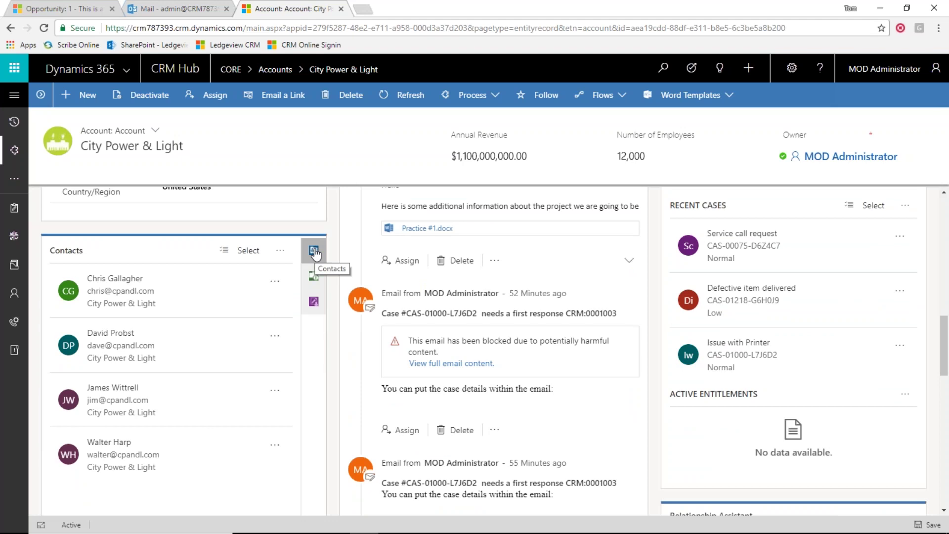
click(313, 276)
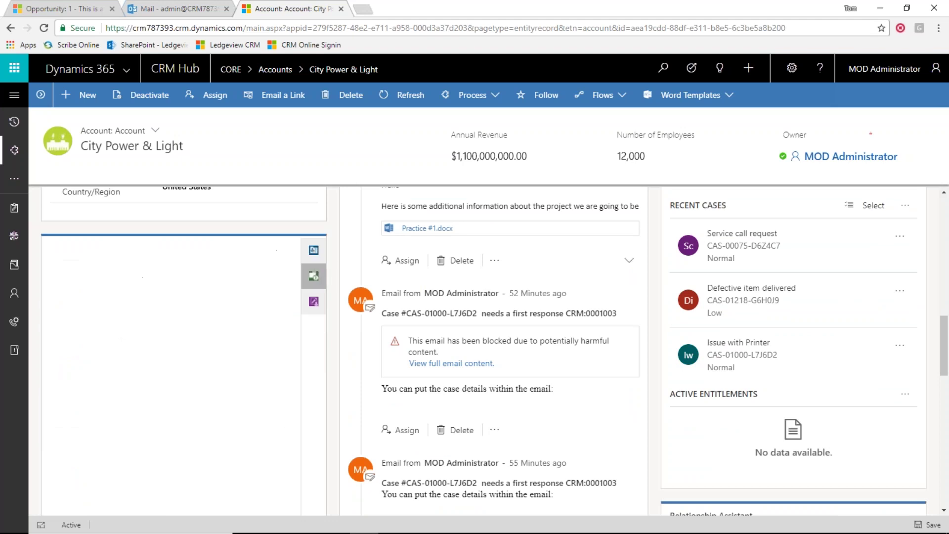
click(313, 301)
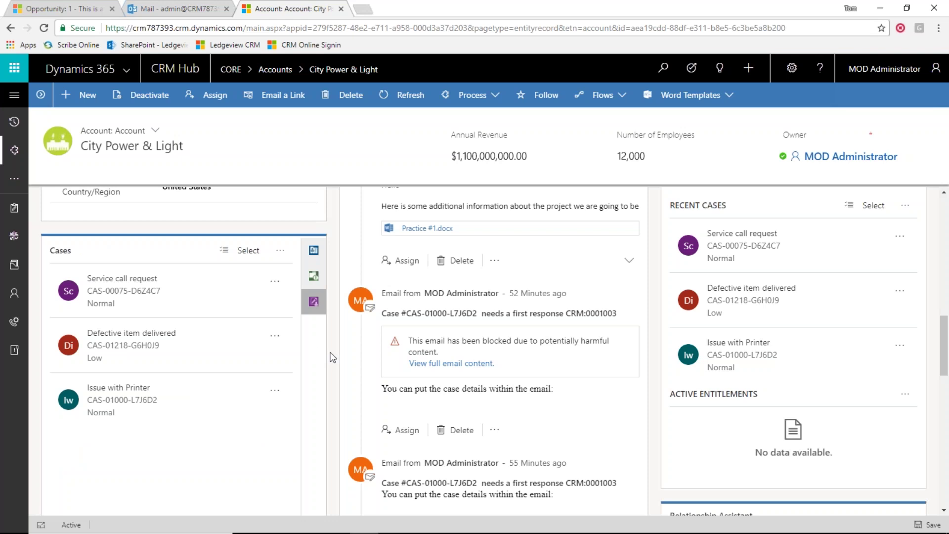
Start a new email to City Power & Light from the account's timeline
scroll(332, 357, up, 1)
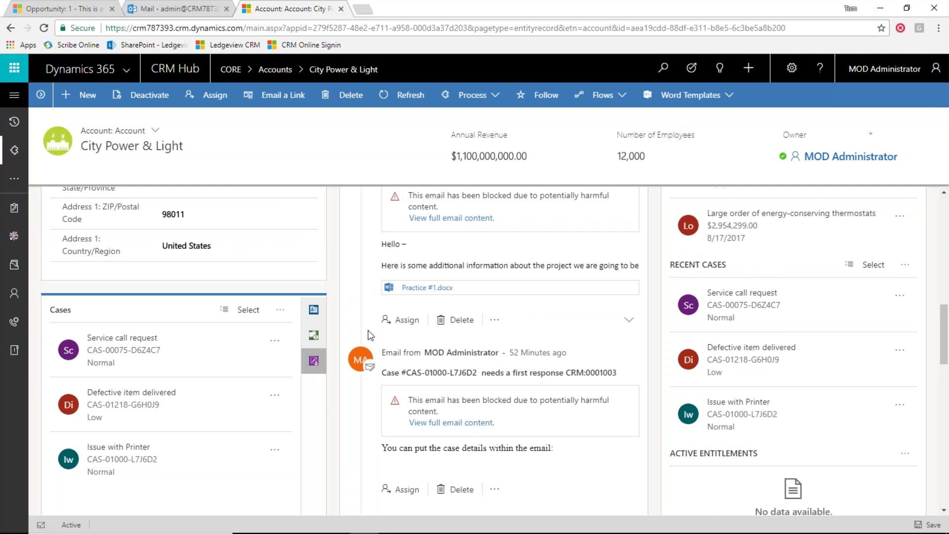
scroll(343, 319, up, 7)
scroll(343, 319, up, 4)
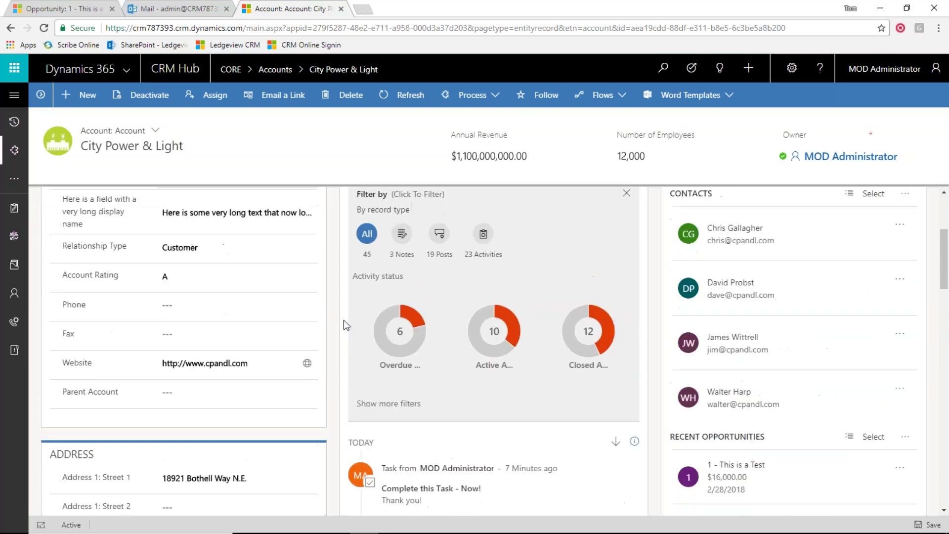
scroll(346, 324, up, 1)
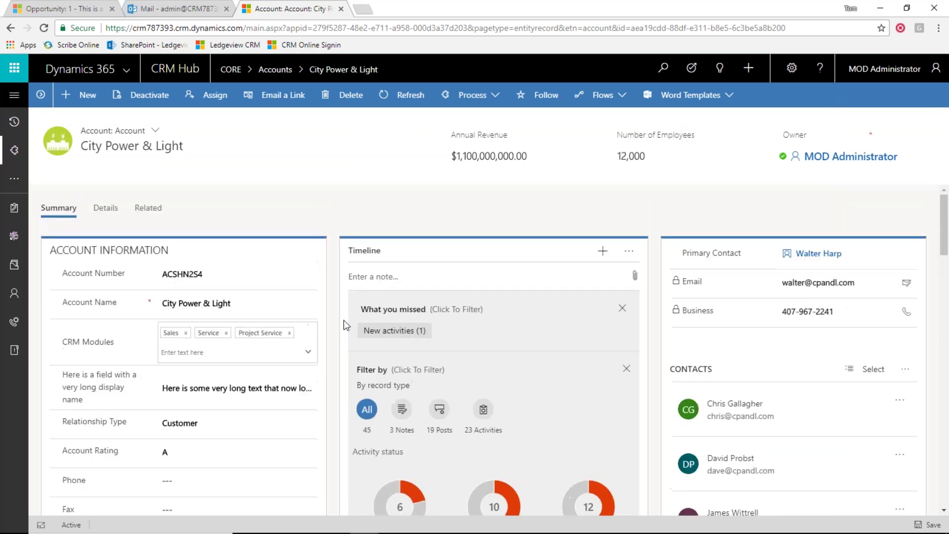
click(603, 255)
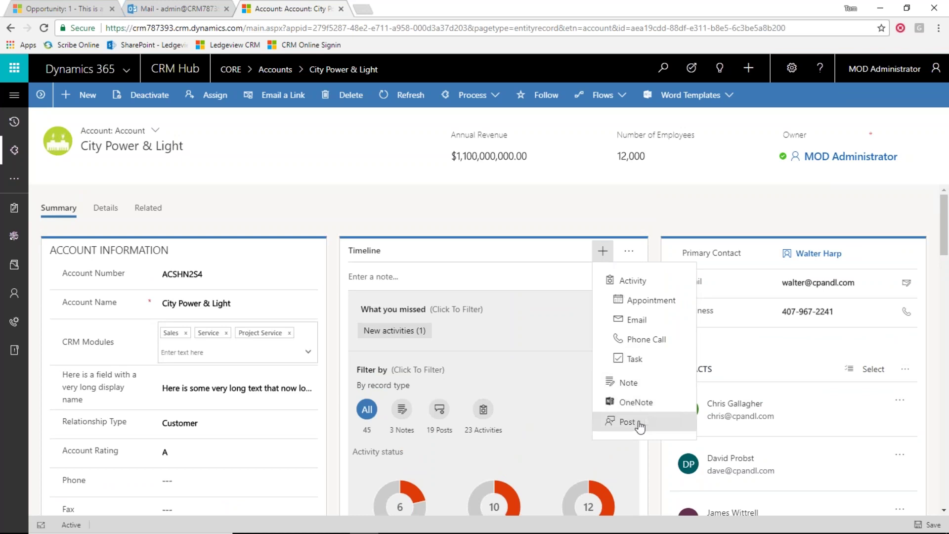
click(637, 321)
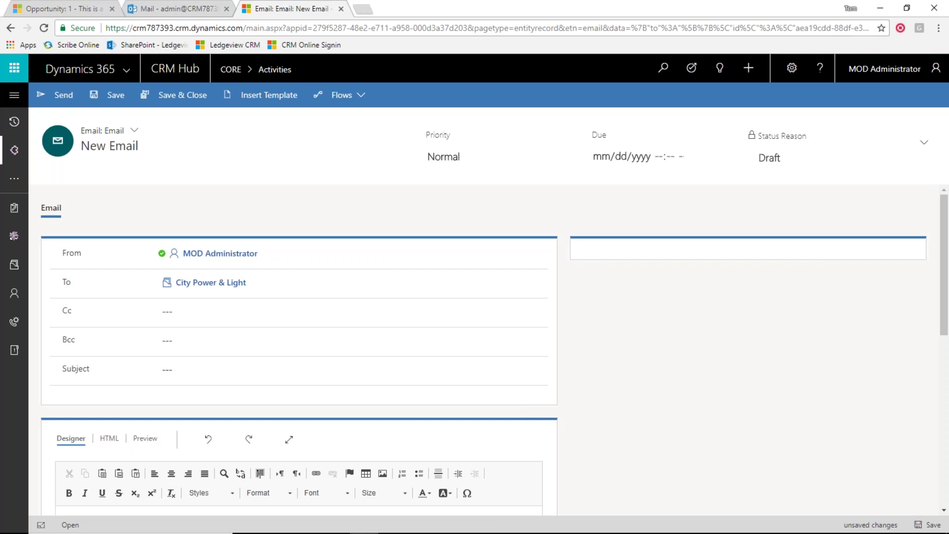
Examine the new email's body editor and its formatting options, view the desktop and tablet preview, and return to the designer
scroll(452, 375, down, 2)
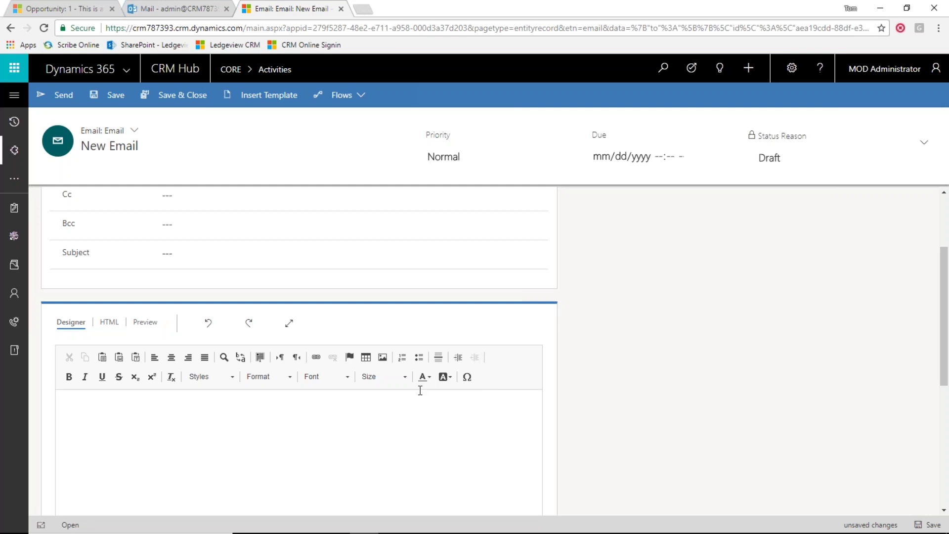
scroll(172, 420, down, 1)
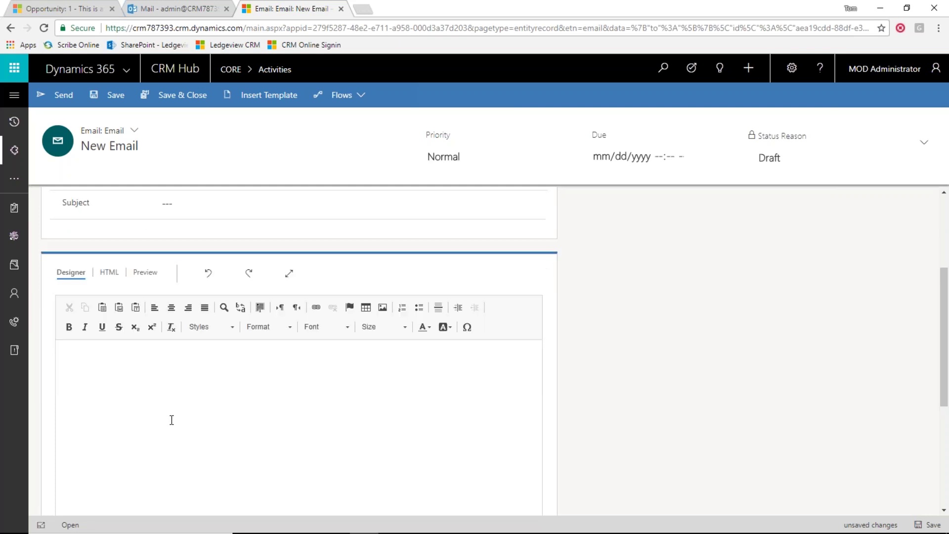
scroll(177, 418, down, 1)
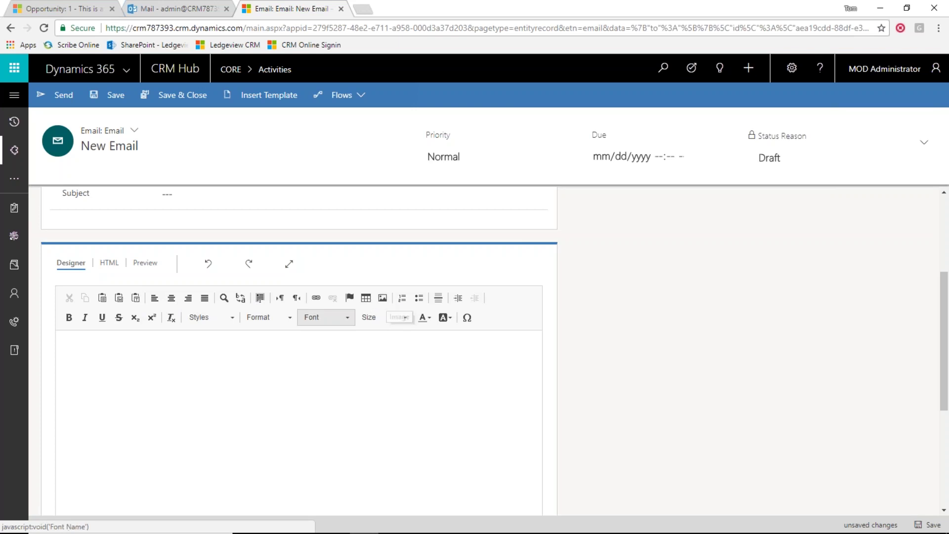
click(166, 375)
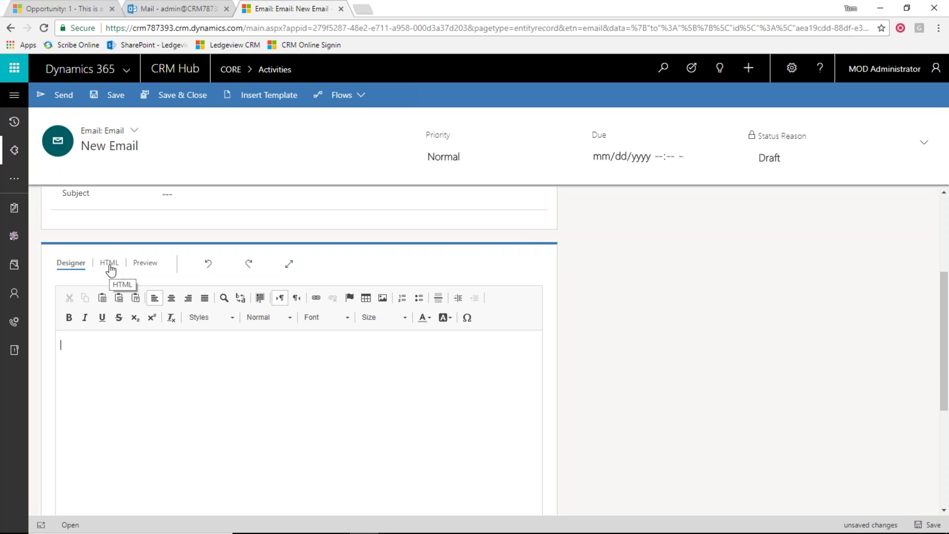
click(151, 267)
scroll(96, 399, down, 3)
scroll(97, 399, up, 3)
scroll(143, 347, up, 2)
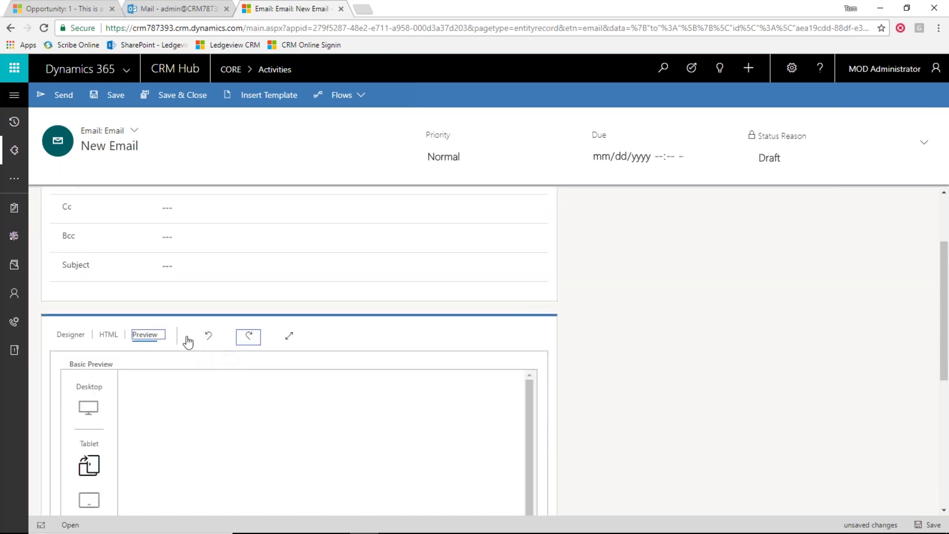
click(81, 337)
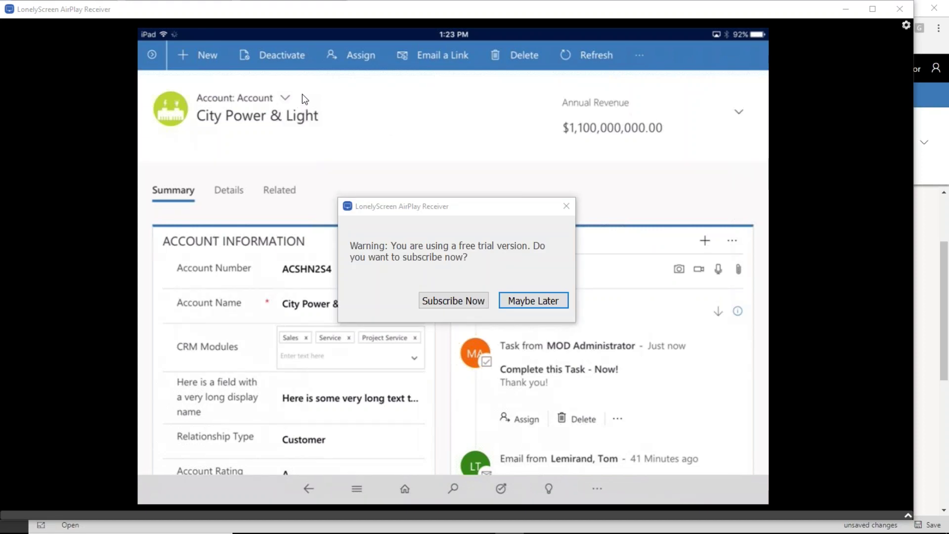
Dismiss the LonelyScreen trial reminder, return the mirrored iPad to the City Power & Light account and minimize the window
click(536, 303)
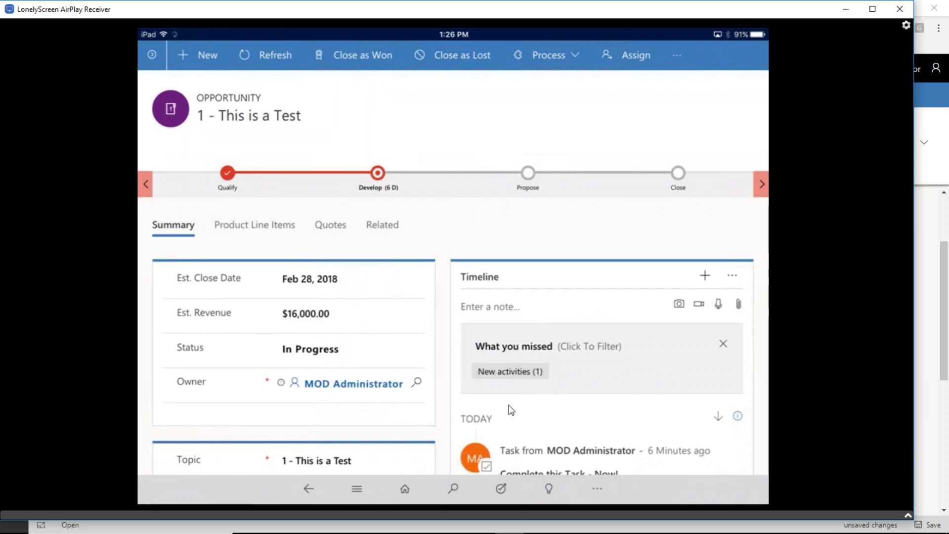
click(308, 488)
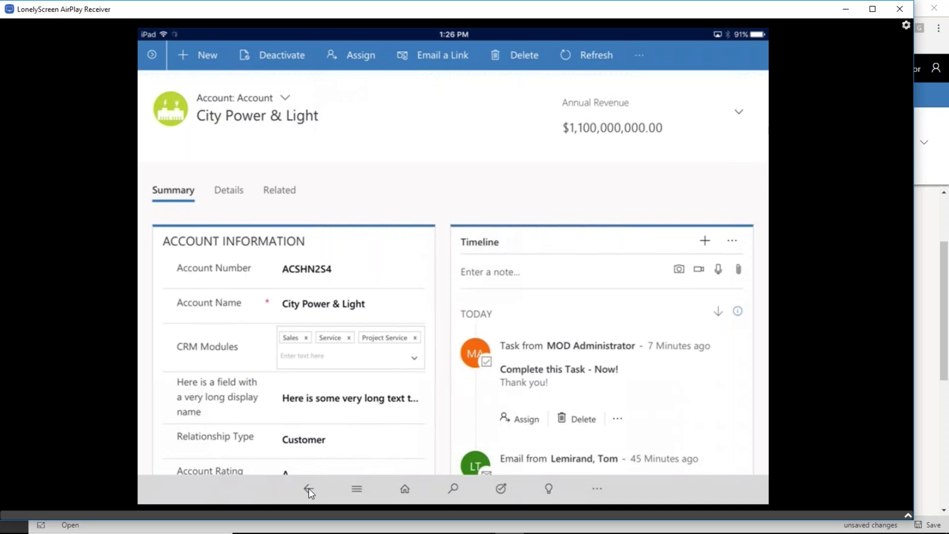
click(846, 9)
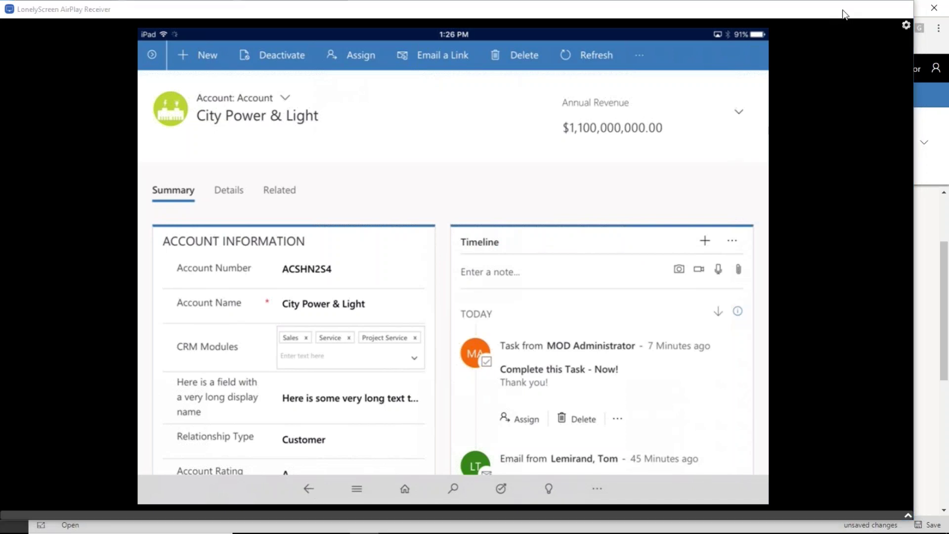
Switch to Outlook, open the Dynamics 365 pane for the "Additional information about project" email and examine its tracking options
click(183, 9)
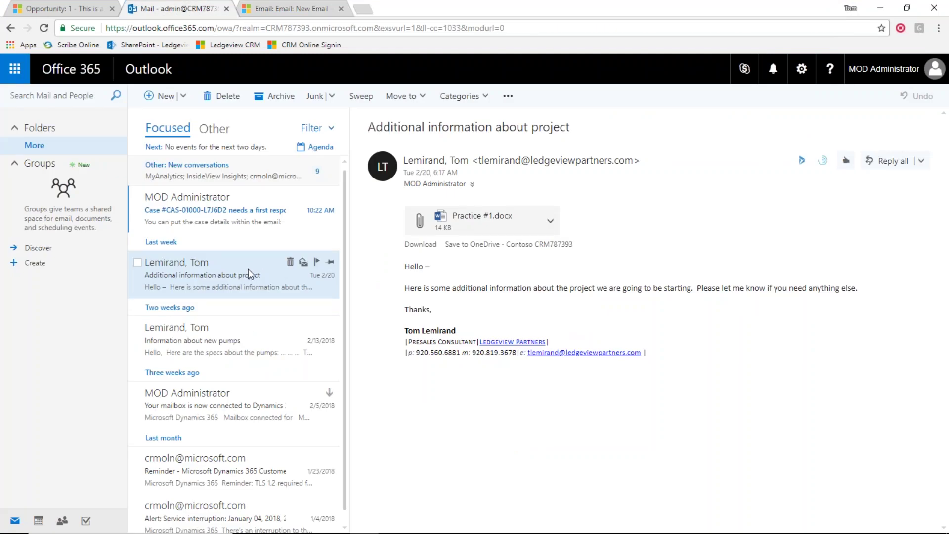
click(802, 161)
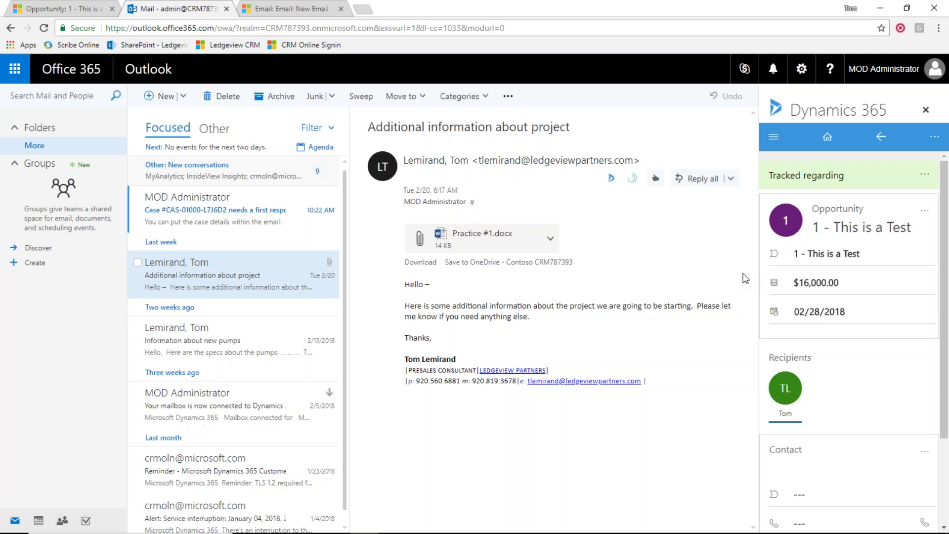
click(925, 174)
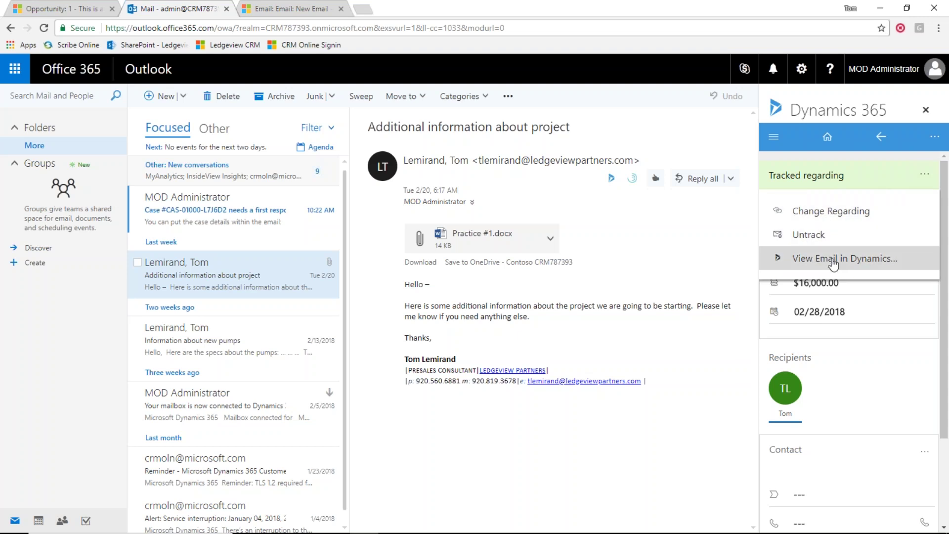
click(846, 362)
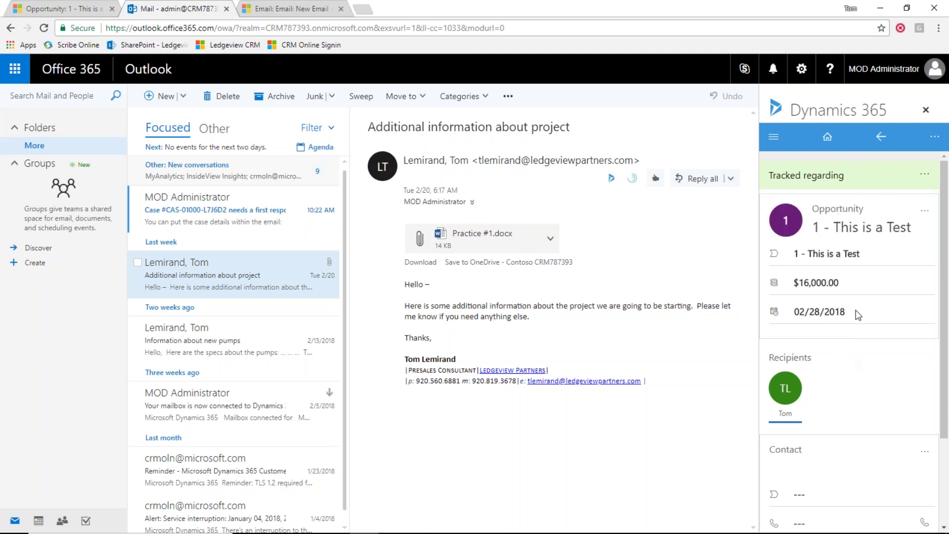
Open the tracked opportunity "1 - This is a Test" in the Dynamics 365 pane and look through its form down to the timeline
click(846, 229)
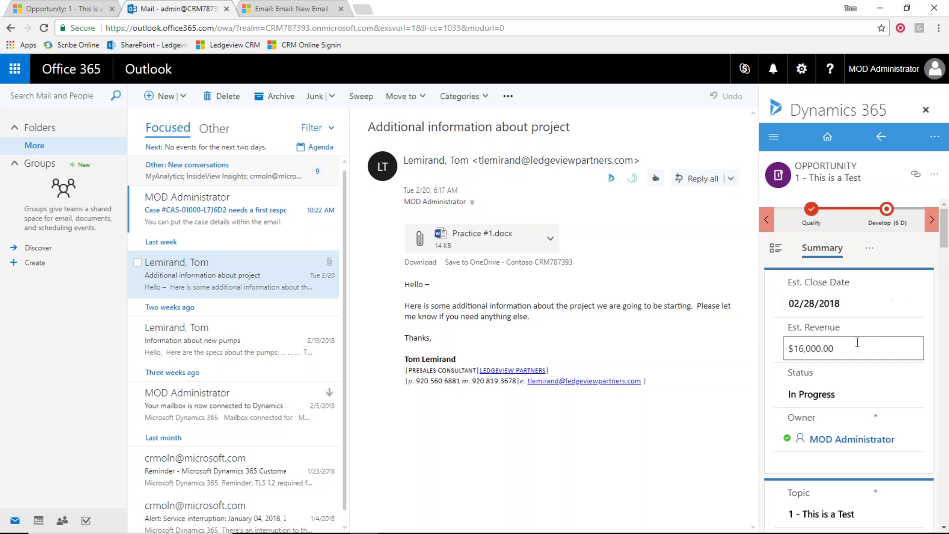
scroll(841, 351, down, 5)
scroll(841, 351, down, 8)
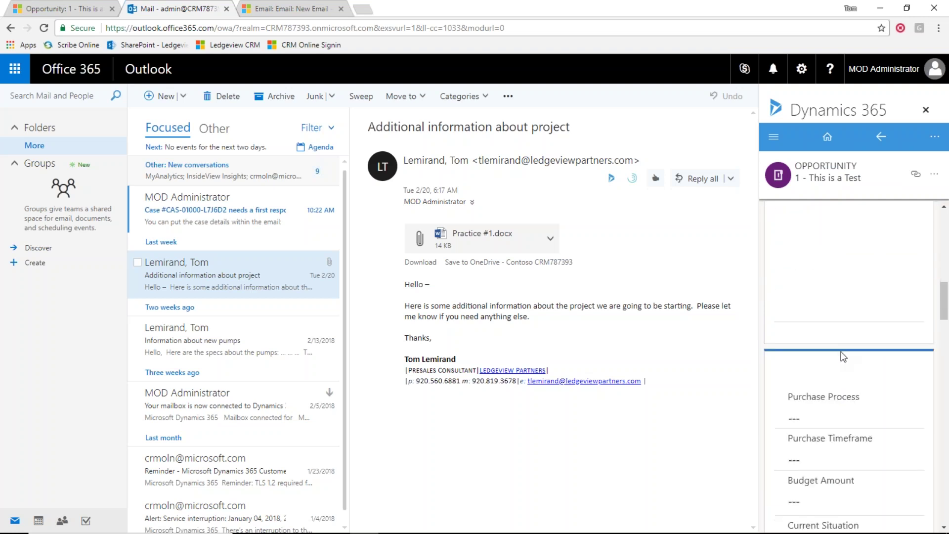
scroll(843, 356, down, 8)
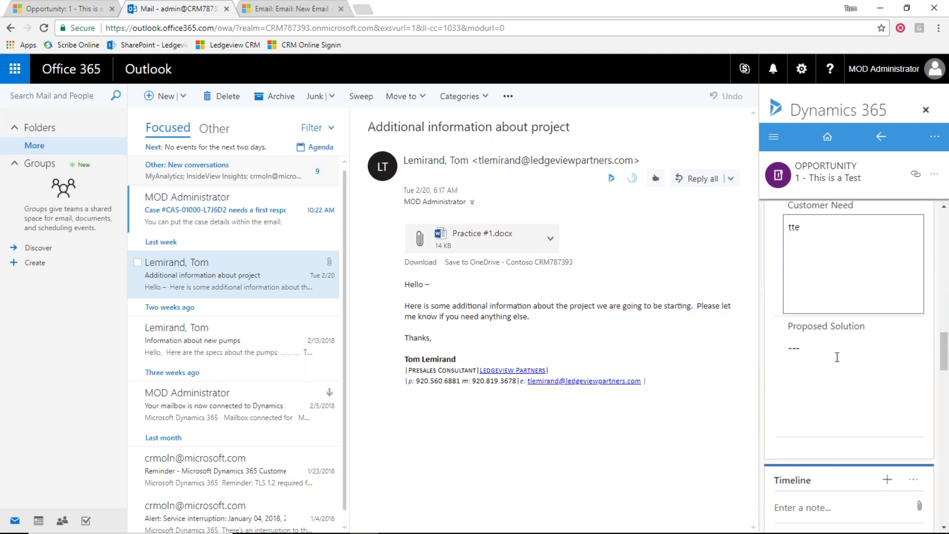